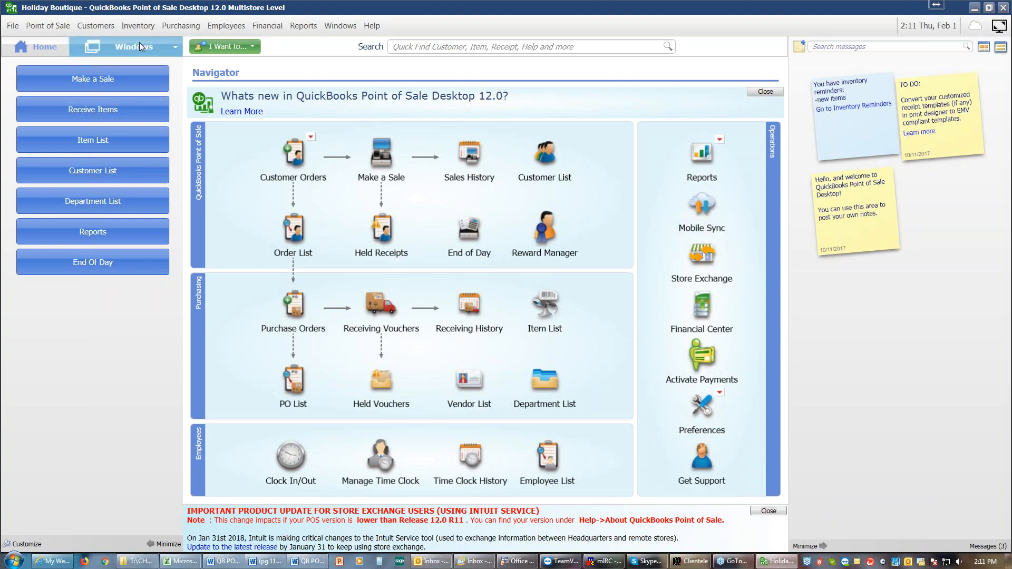
Start a physical inventory and dismiss the tip about switching between windows
{"action": "left_click", "coordinate": [138, 26]}
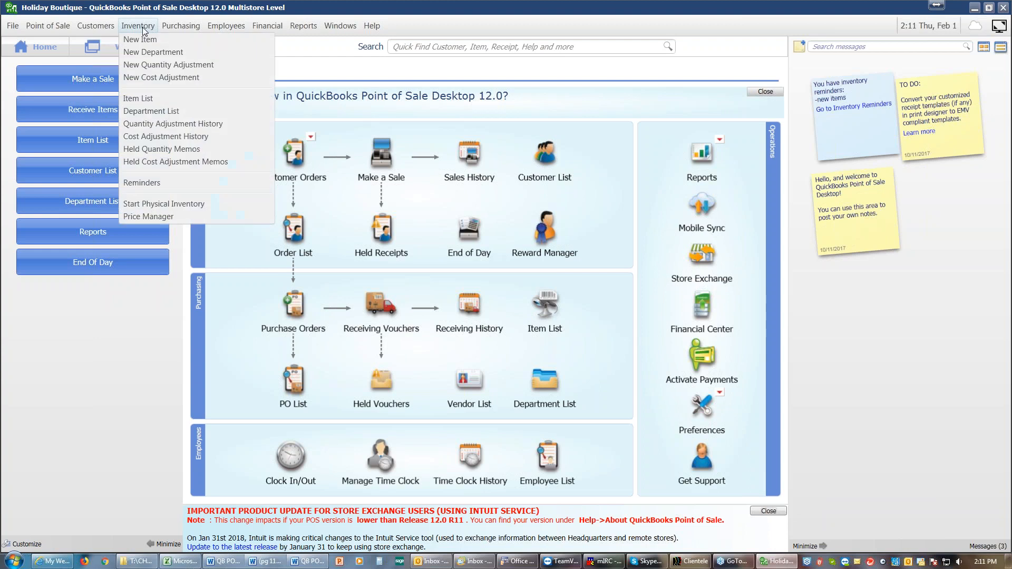
{"action": "left_click", "coordinate": [144, 204]}
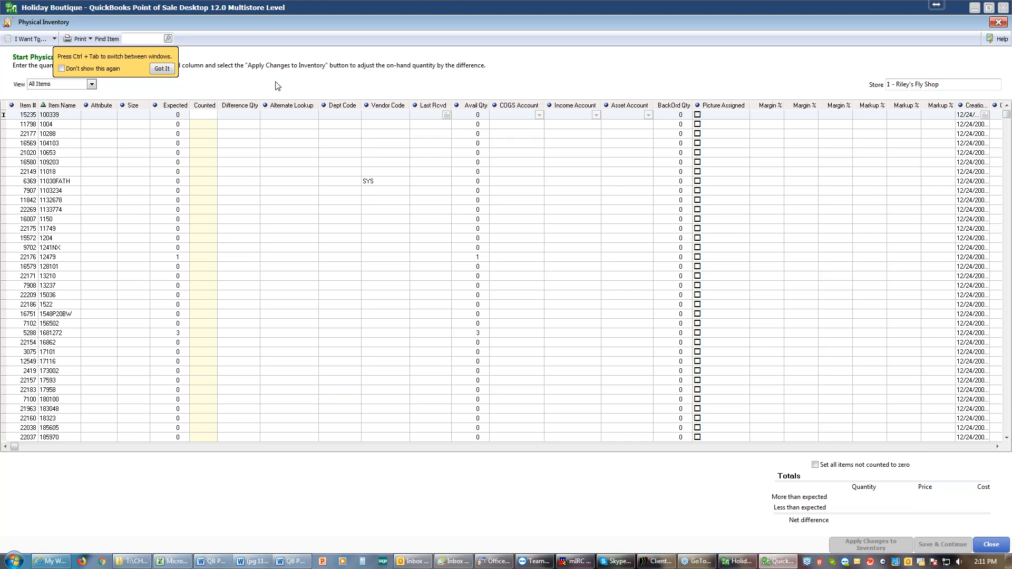
{"action": "left_click", "coordinate": [168, 69]}
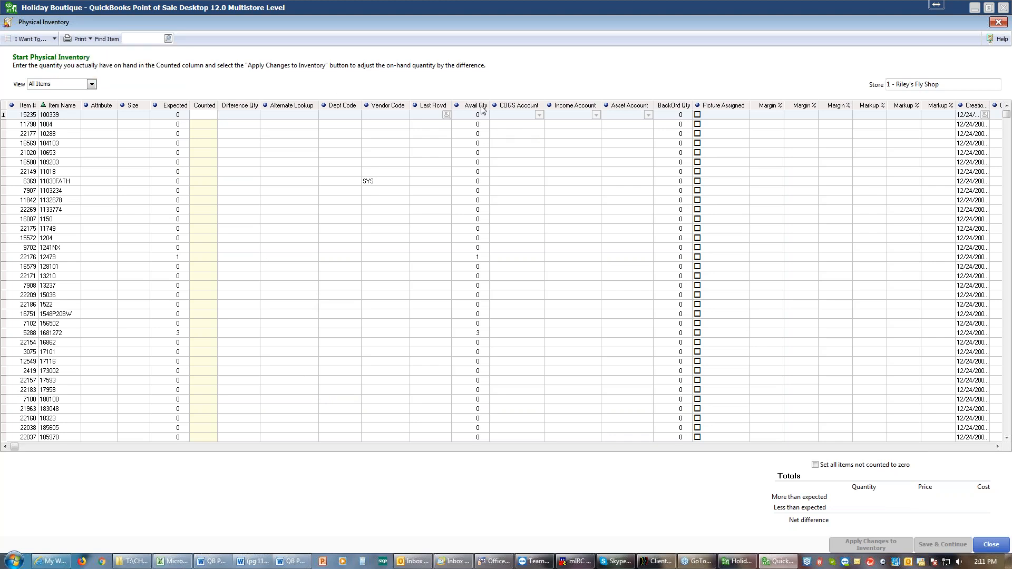
Remove all chosen columns from Comments back up through Last Rcvd, including the account, margin, markup and Avail Qty columns, from the physical inventory list
{"action": "right_click", "coordinate": [515, 108]}
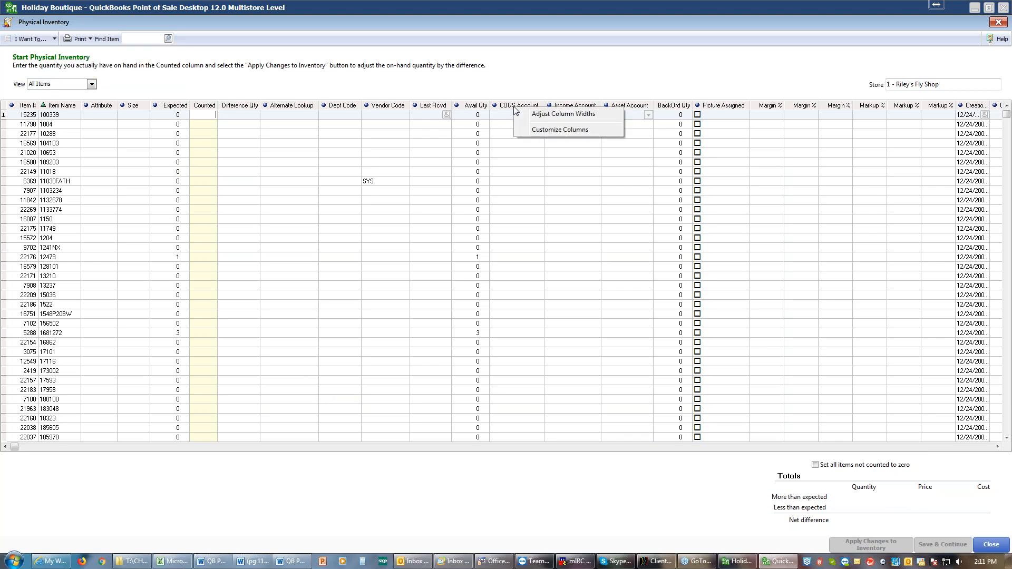
{"action": "left_click", "coordinate": [542, 132]}
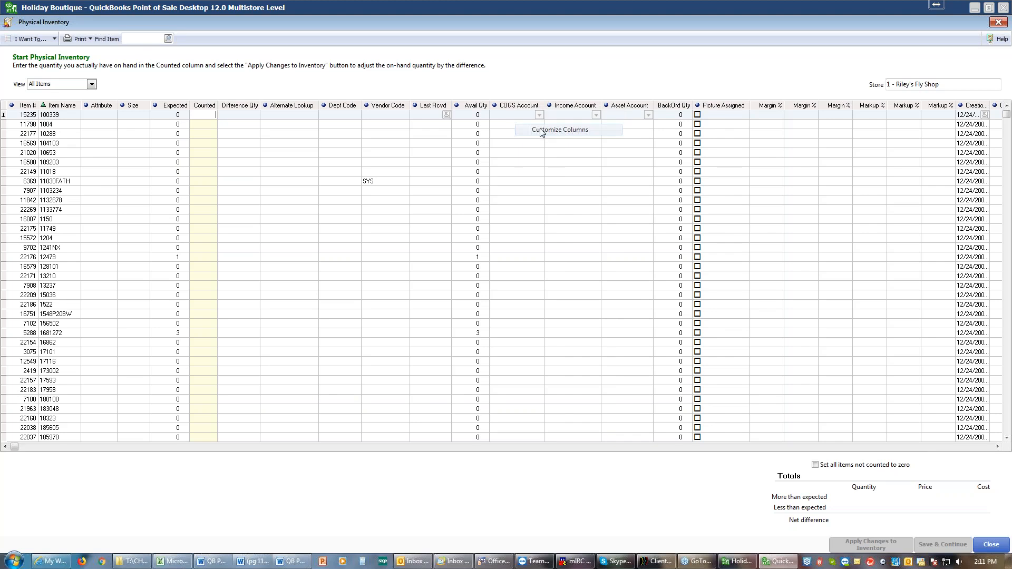
{"action": "left_click_drag", "start_coordinate": [614, 265], "coordinate": [607, 309]}
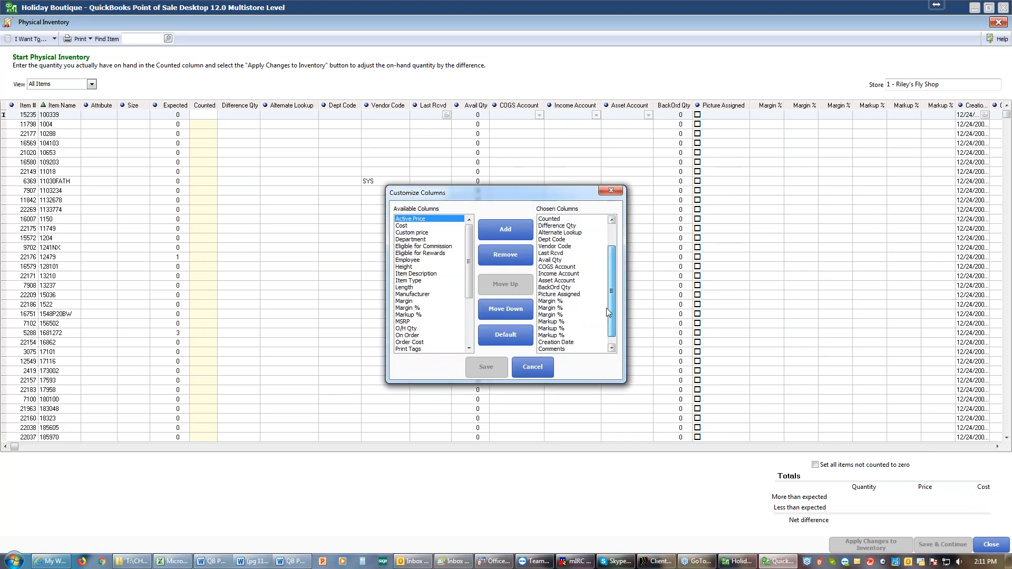
{"action": "scroll", "coordinate": [572, 352], "scroll_direction": "down", "scroll_amount": 1}
{"action": "left_click", "coordinate": [549, 349]}
{"action": "left_click", "coordinate": [513, 255]}
{"action": "left_click", "coordinate": [513, 256]}
{"action": "left_click", "coordinate": [511, 254]}
{"action": "left_click", "coordinate": [511, 254]}
{"action": "left_click", "coordinate": [506, 253]}
{"action": "left_click", "coordinate": [504, 251]}
{"action": "left_click", "coordinate": [504, 254]}
{"action": "left_click", "coordinate": [504, 255]}
{"action": "left_click", "coordinate": [504, 255]}
{"action": "left_click", "coordinate": [504, 256]}
{"action": "left_click", "coordinate": [504, 256]}
{"action": "left_click", "coordinate": [503, 256]}
{"action": "left_click", "coordinate": [504, 256]}
{"action": "left_click", "coordinate": [504, 256]}
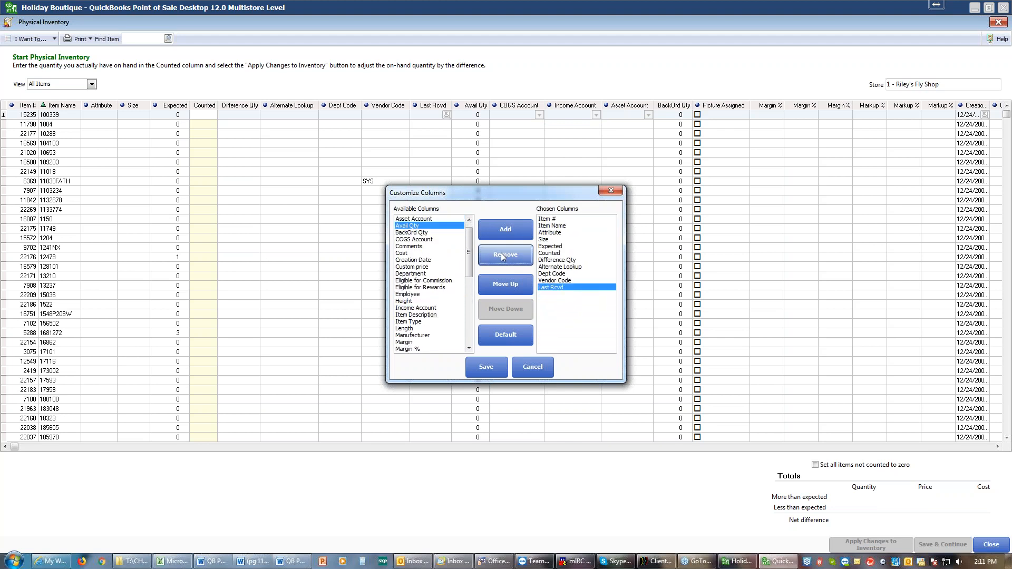
{"action": "left_click", "coordinate": [503, 255]}
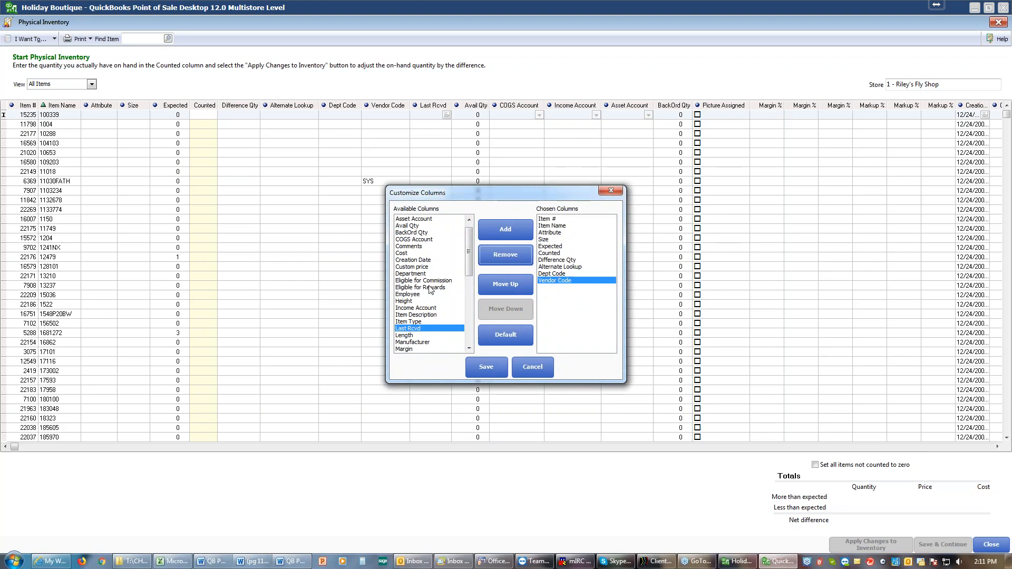
Add the Department column to the chosen columns and remove Dept Code
{"action": "left_click", "coordinate": [409, 275]}
{"action": "left_click", "coordinate": [487, 236]}
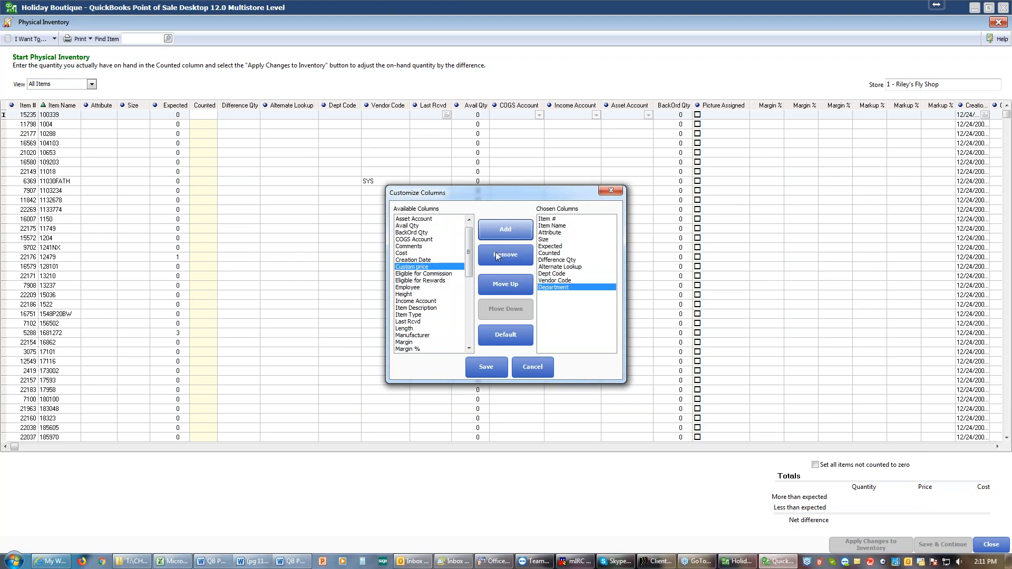
{"action": "left_click", "coordinate": [548, 276]}
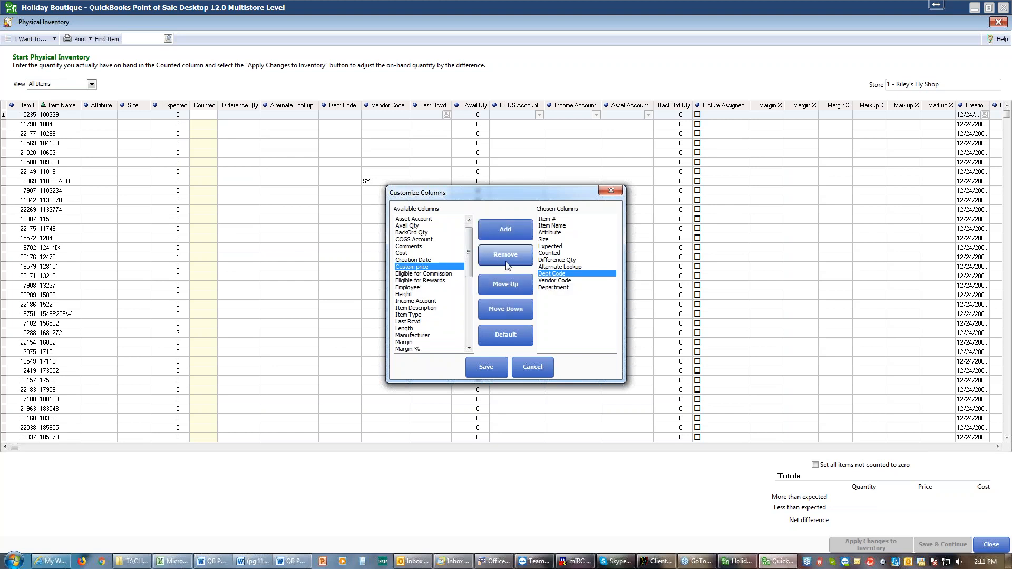
{"action": "left_click", "coordinate": [504, 258]}
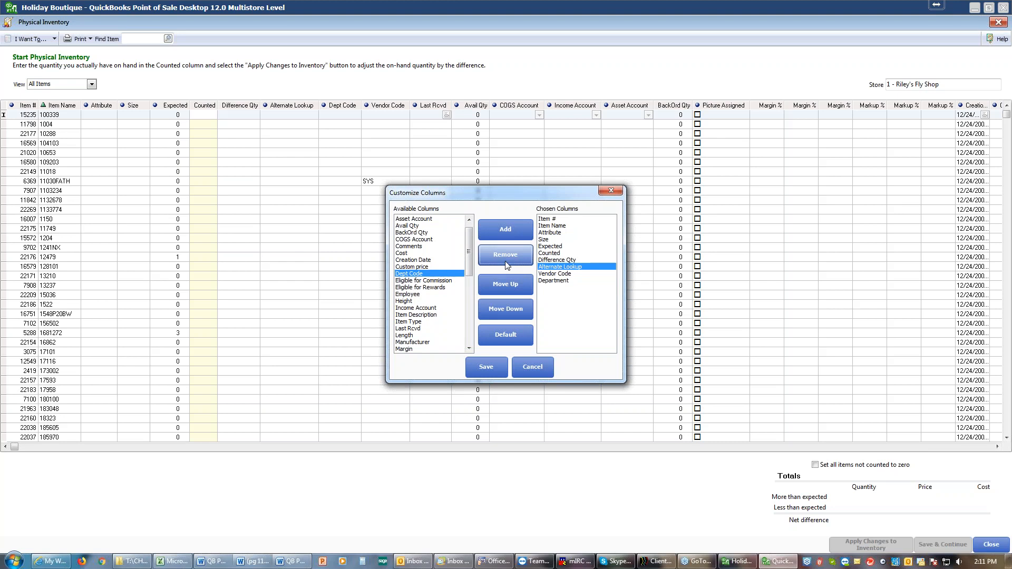
Replace the Vendor Code column with Vendor Name, save the column selection, and adjust the list's column widths
{"action": "left_click", "coordinate": [548, 274]}
{"action": "left_click", "coordinate": [505, 255]}
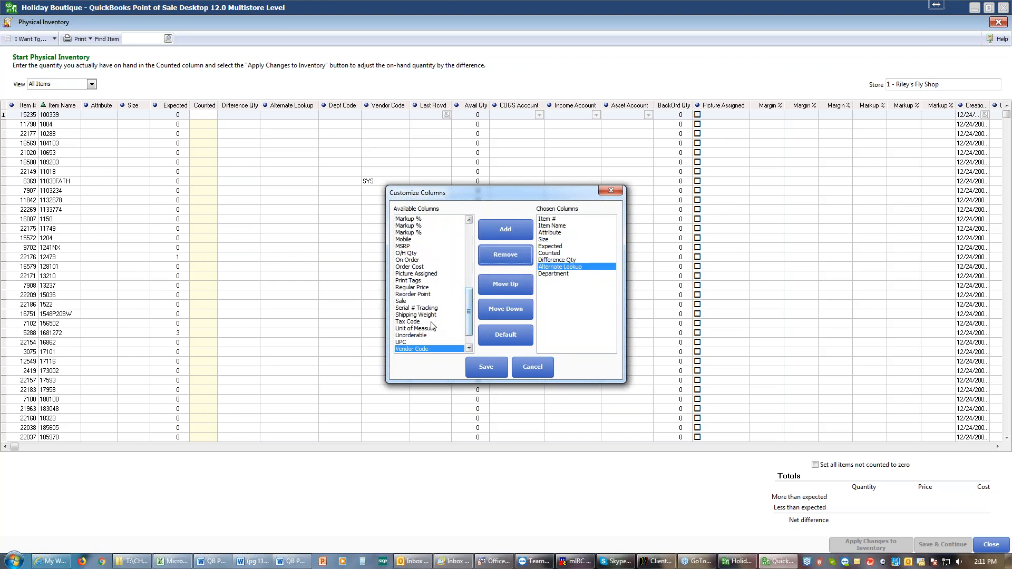
{"action": "left_click", "coordinate": [467, 351]}
{"action": "left_click", "coordinate": [468, 350]}
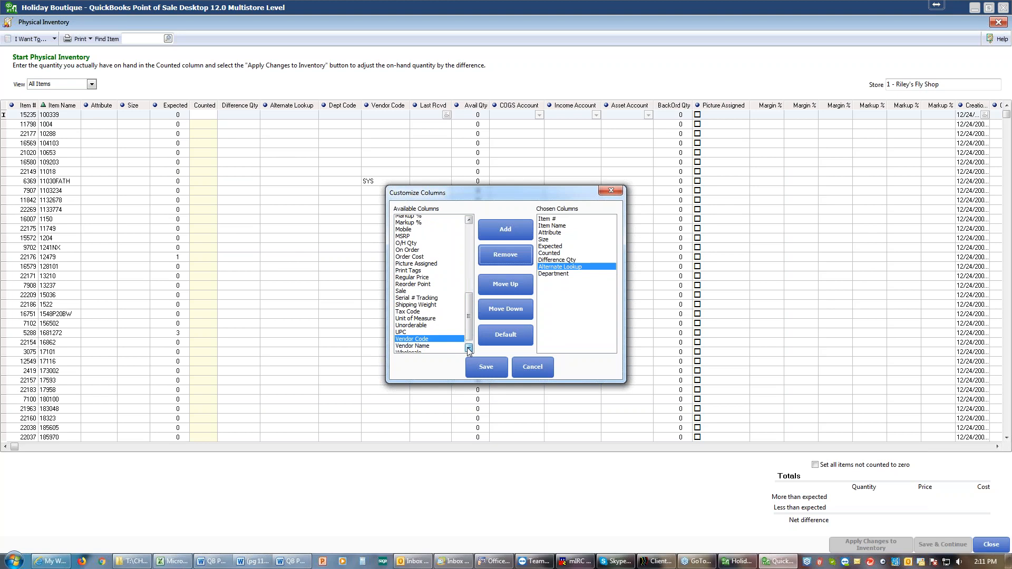
{"action": "left_click", "coordinate": [416, 342]}
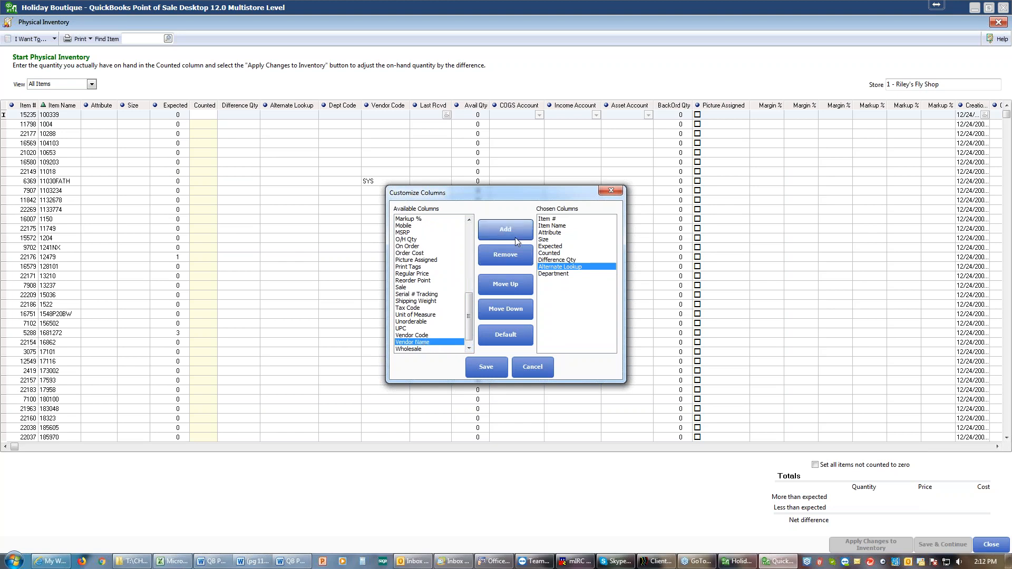
{"action": "left_click", "coordinate": [510, 232]}
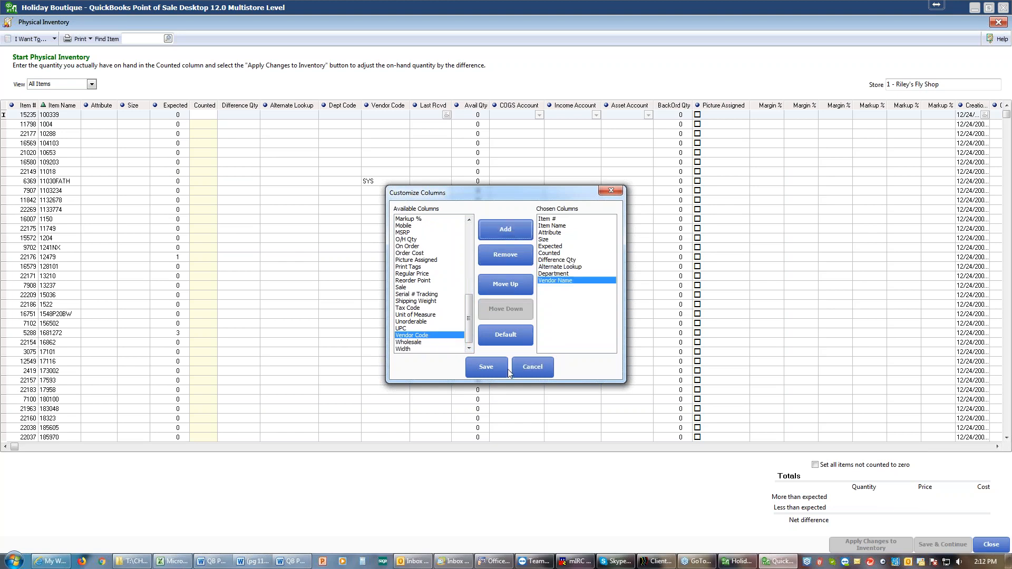
{"action": "left_click", "coordinate": [496, 369]}
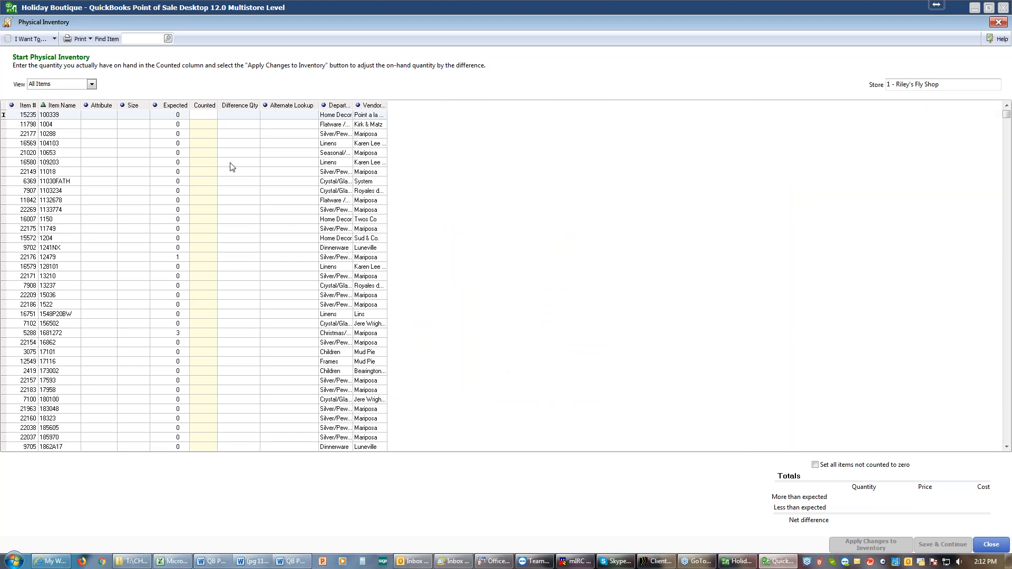
{"action": "right_click", "coordinate": [301, 109]}
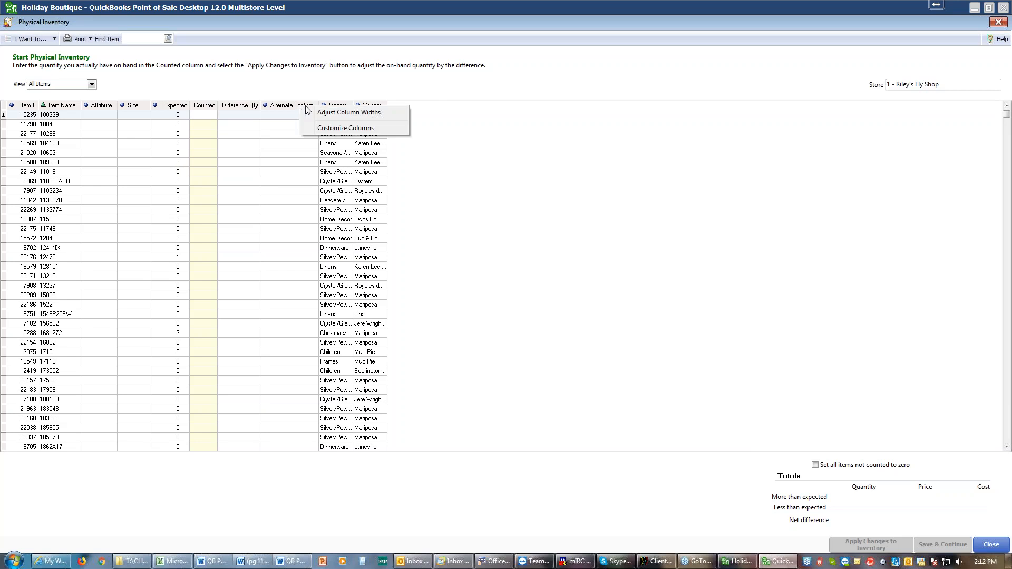
{"action": "left_click", "coordinate": [334, 113]}
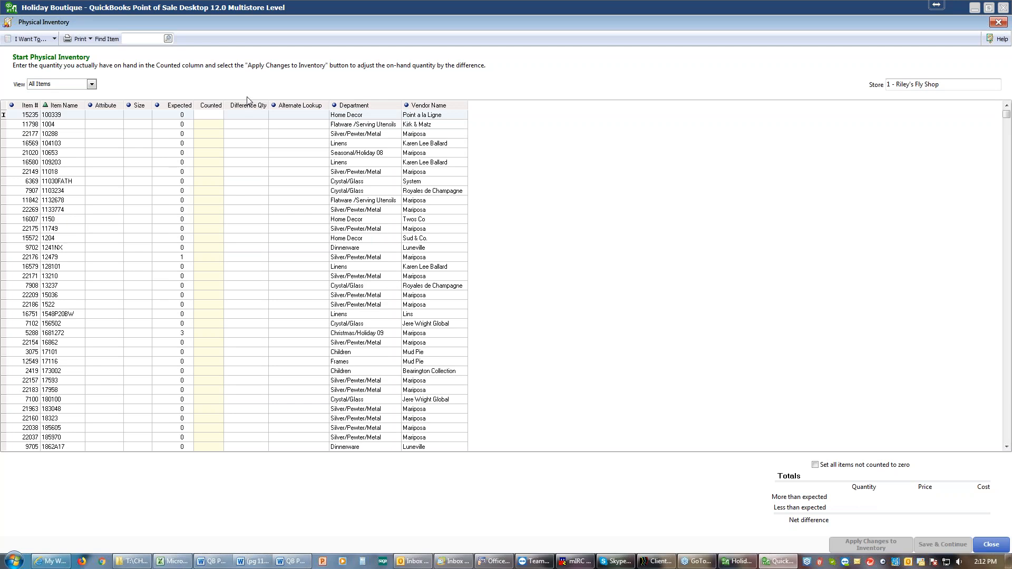
Add the Item Description column directly after Item Name in the inventory list, save, and readjust the column widths
{"action": "right_click", "coordinate": [356, 109]}
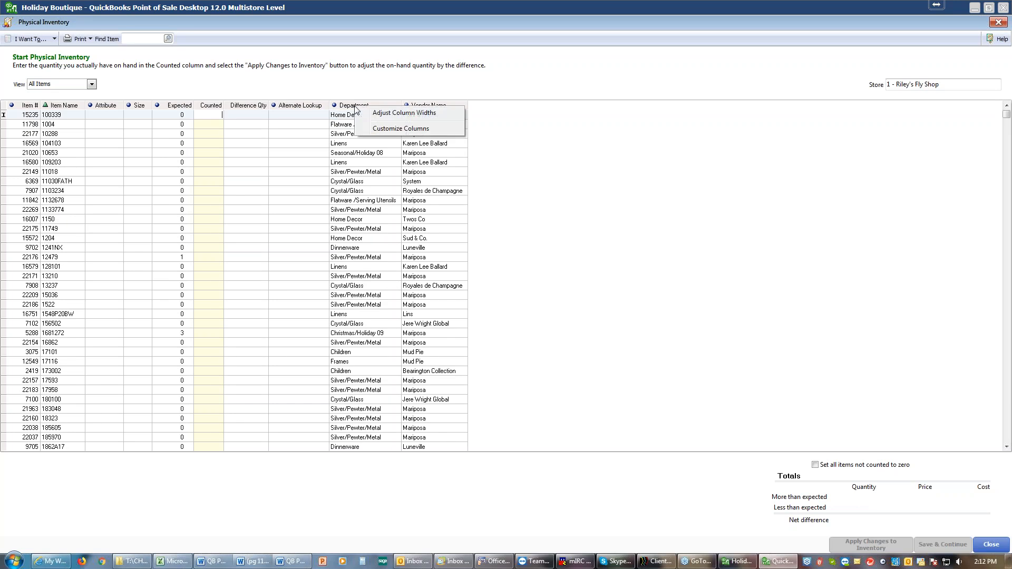
{"action": "left_click", "coordinate": [401, 130]}
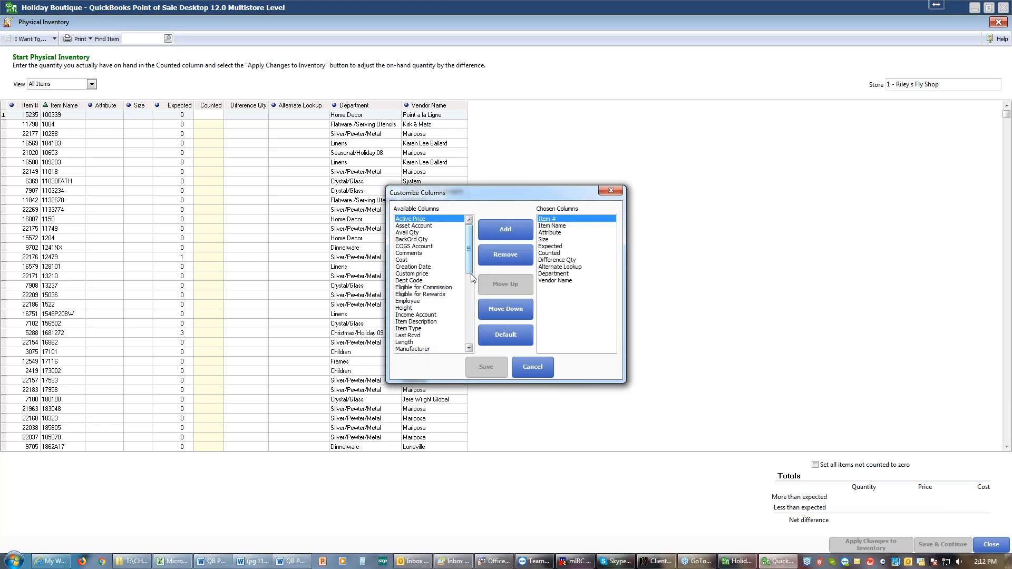
{"action": "left_click", "coordinate": [408, 323]}
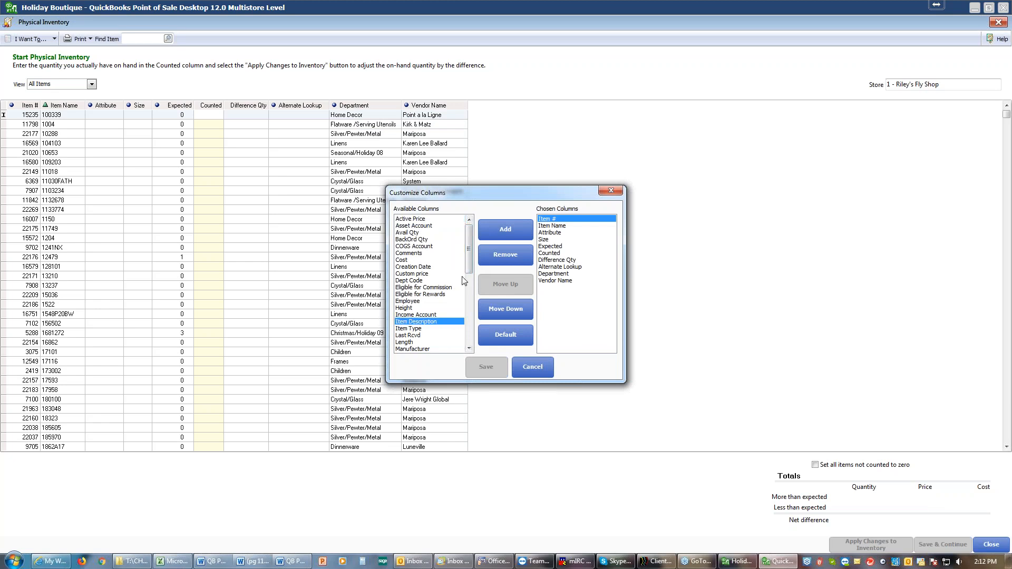
{"action": "left_click", "coordinate": [498, 237]}
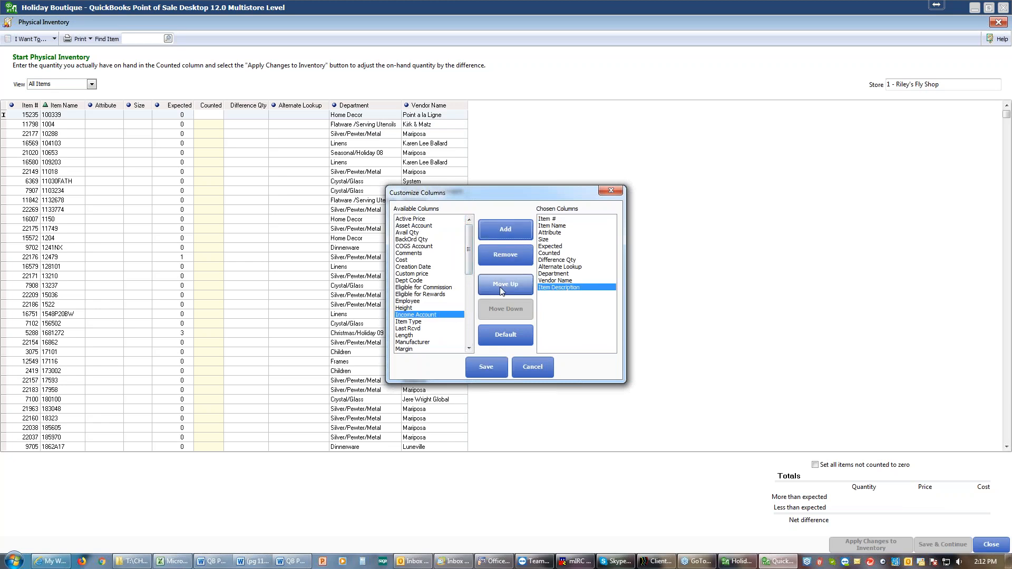
{"action": "left_click", "coordinate": [499, 283]}
{"action": "left_click", "coordinate": [500, 284]}
{"action": "left_click", "coordinate": [500, 283]}
{"action": "left_click", "coordinate": [500, 282]}
{"action": "left_click", "coordinate": [500, 280]}
{"action": "left_click", "coordinate": [499, 280]}
{"action": "left_click", "coordinate": [499, 280]}
{"action": "left_click", "coordinate": [499, 280]}
{"action": "left_click", "coordinate": [486, 367]}
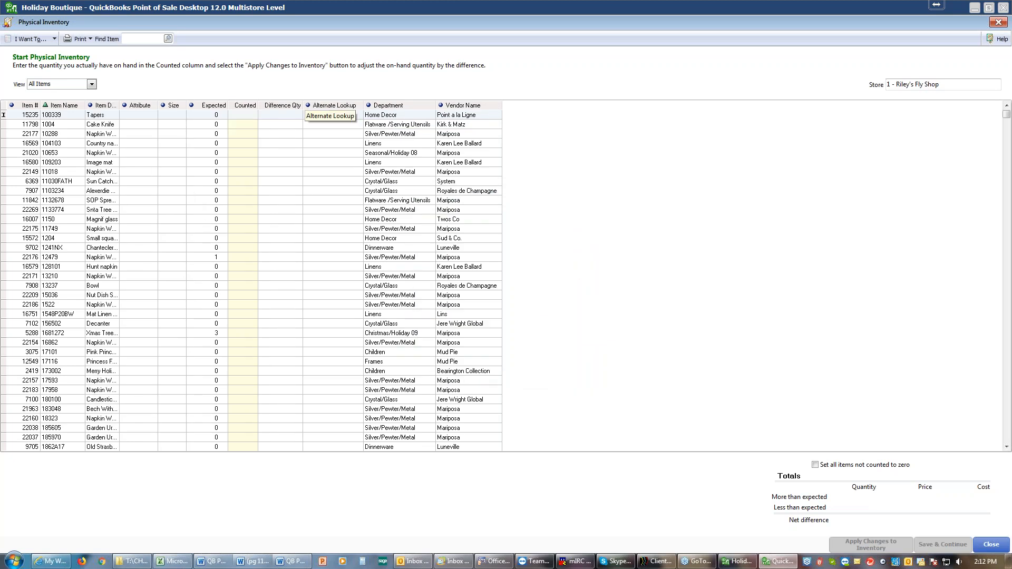
{"action": "right_click", "coordinate": [294, 108]}
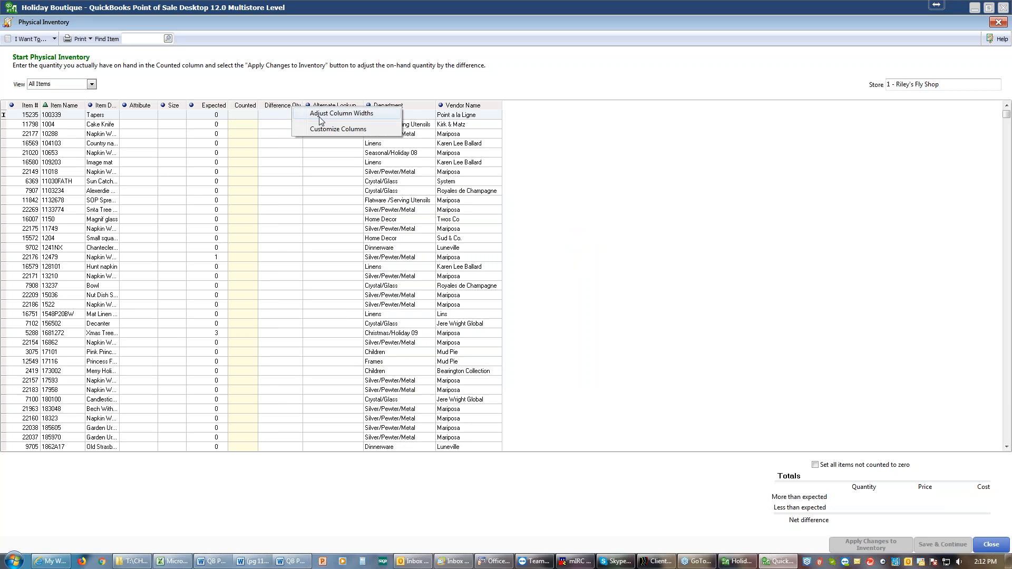
{"action": "left_click", "coordinate": [319, 114]}
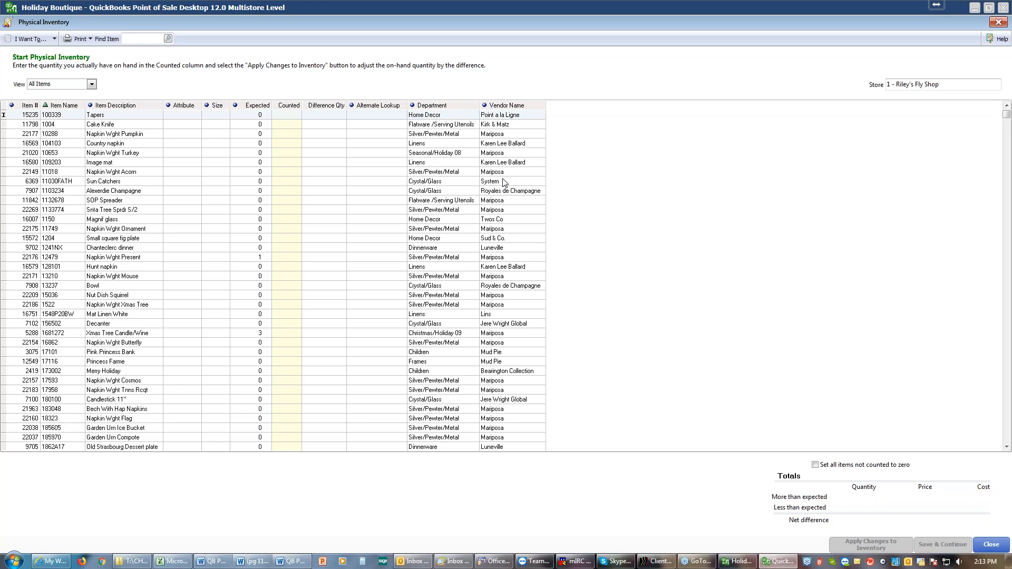
Sort the physical inventory list by Department and run the PI - Worksheet report
{"action": "left_click", "coordinate": [415, 106]}
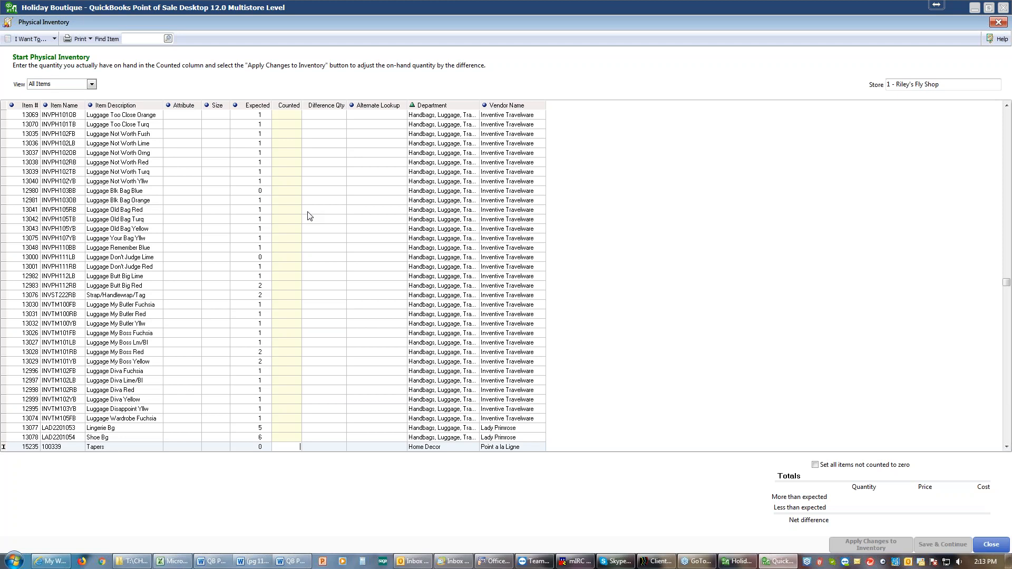
{"action": "left_click", "coordinate": [51, 39]}
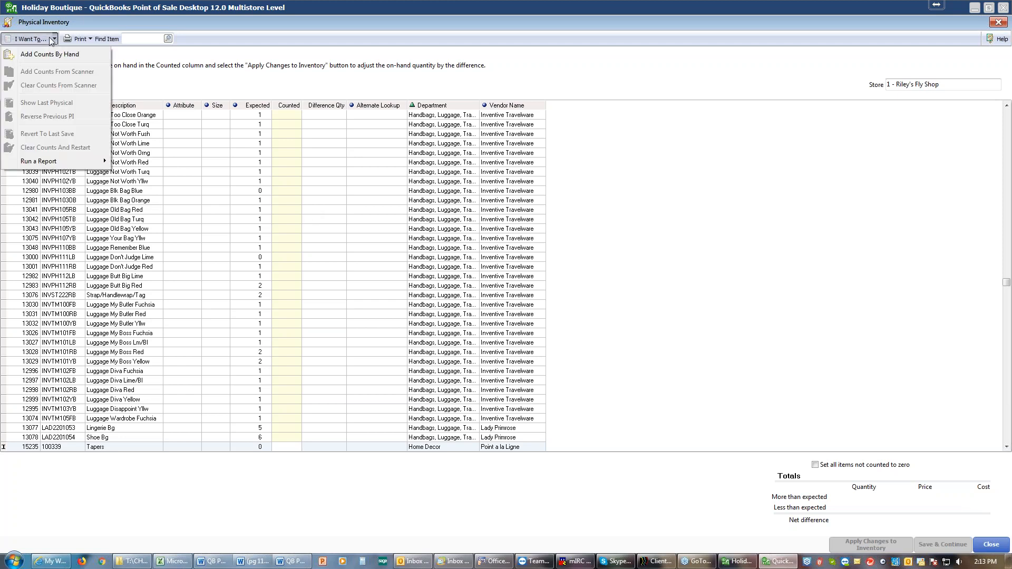
{"action": "mouse_move", "coordinate": [45, 164]}
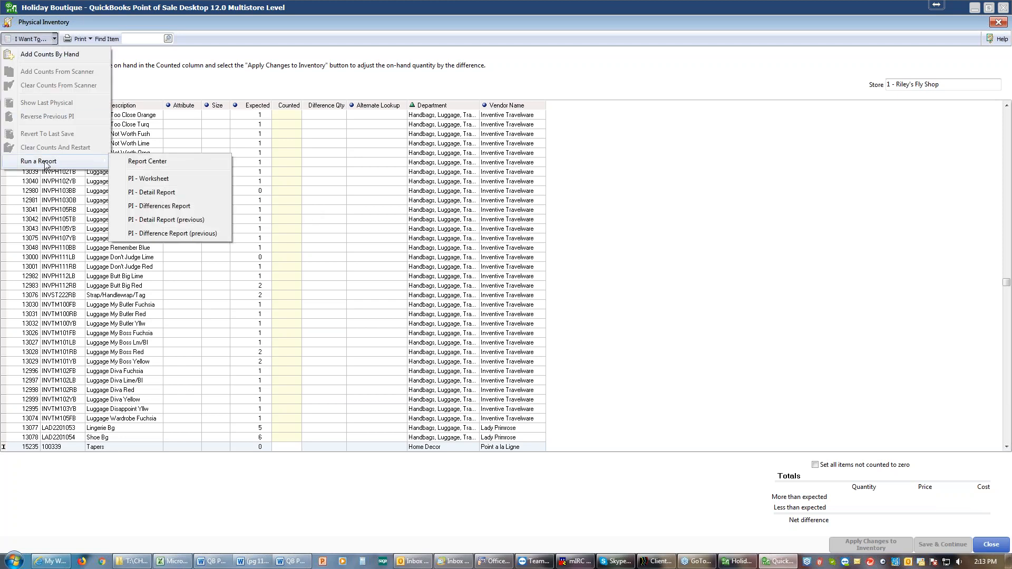
{"action": "left_click", "coordinate": [168, 181]}
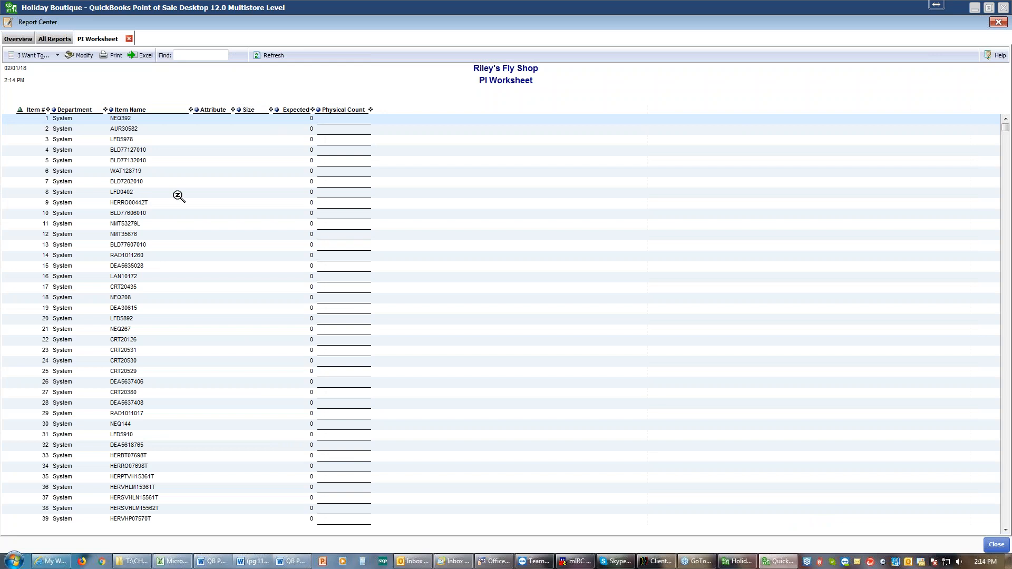
Sort the PI Worksheet by Department and include the Item Description column in the report
{"action": "left_click", "coordinate": [55, 111]}
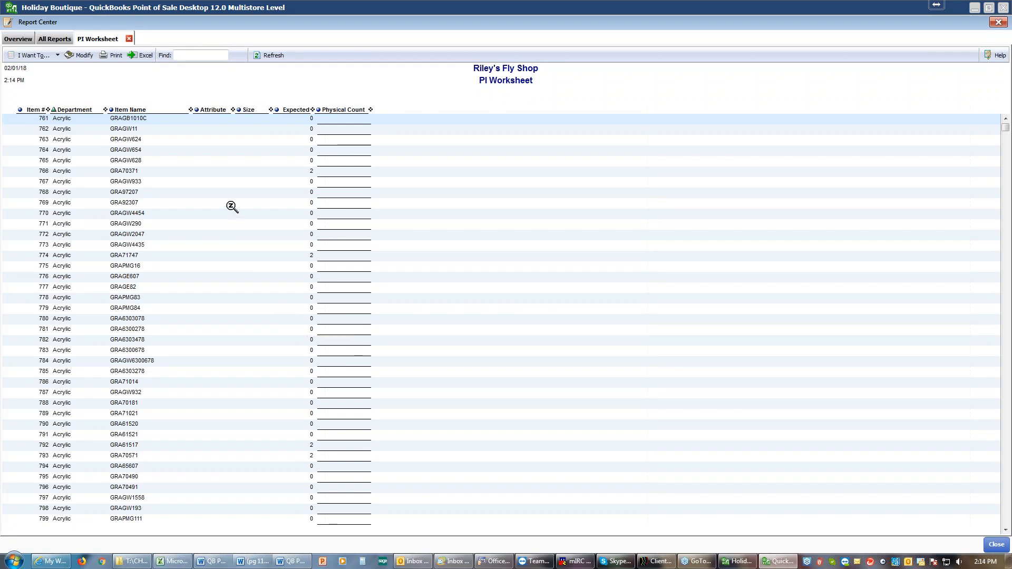
{"action": "left_click", "coordinate": [83, 58]}
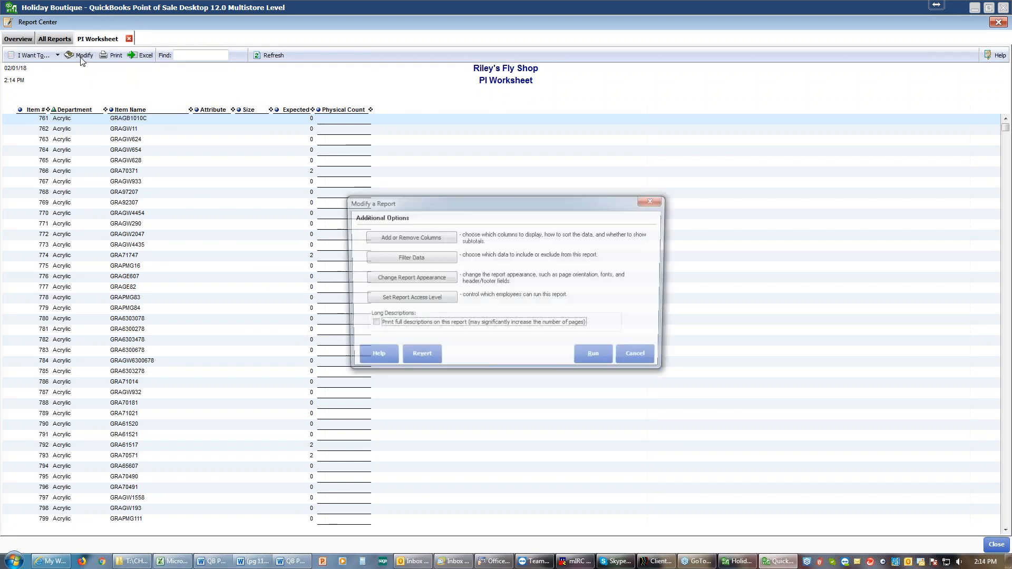
{"action": "left_click", "coordinate": [415, 239]}
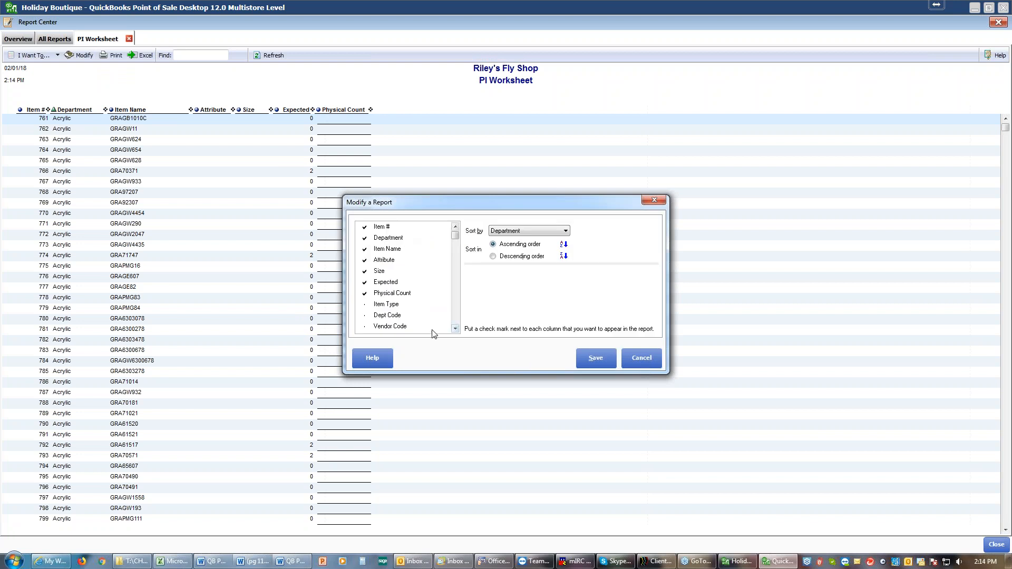
{"action": "left_click", "coordinate": [455, 317]}
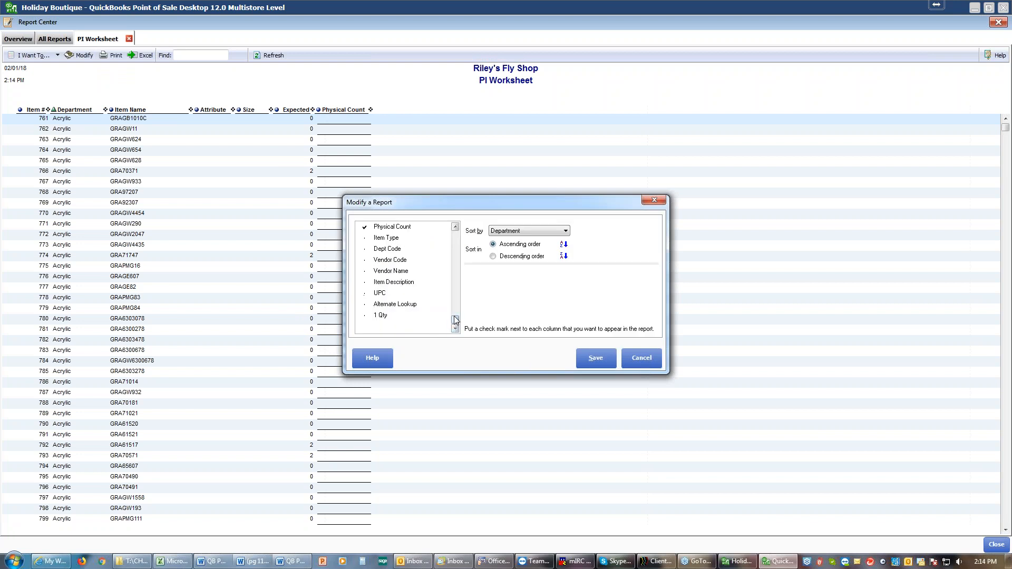
{"action": "left_click", "coordinate": [365, 285]}
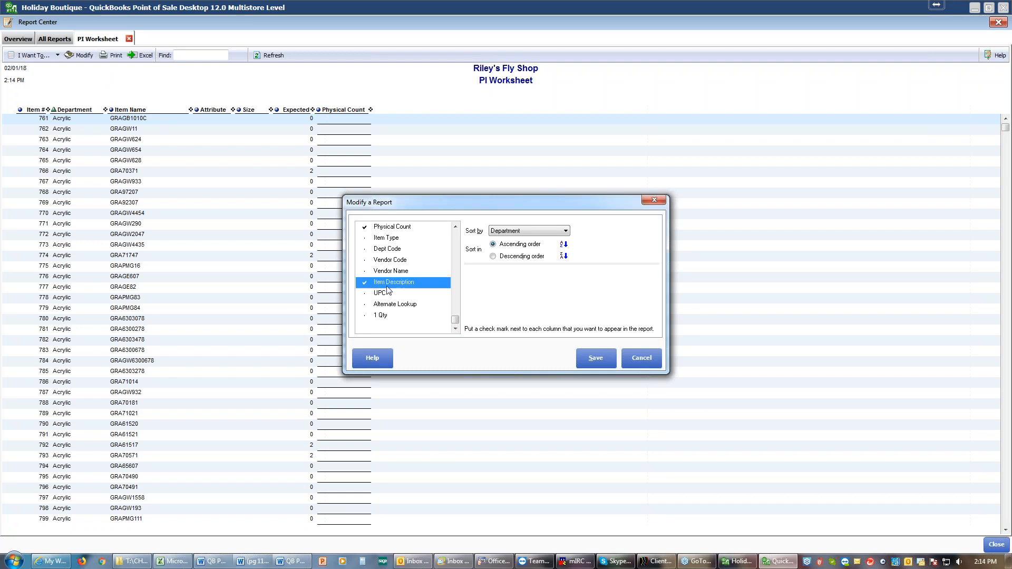
Move the Item Description column directly after Item Name, save the column setup, and run the modified PI Worksheet
{"action": "left_click_drag", "start_coordinate": [387, 289], "coordinate": [403, 238]}
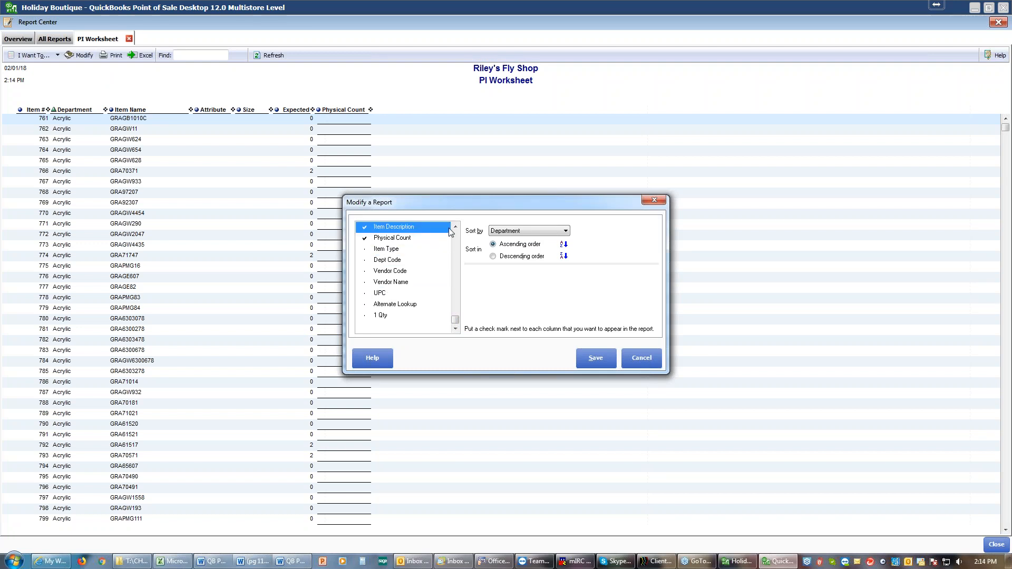
{"action": "left_click", "coordinate": [456, 226]}
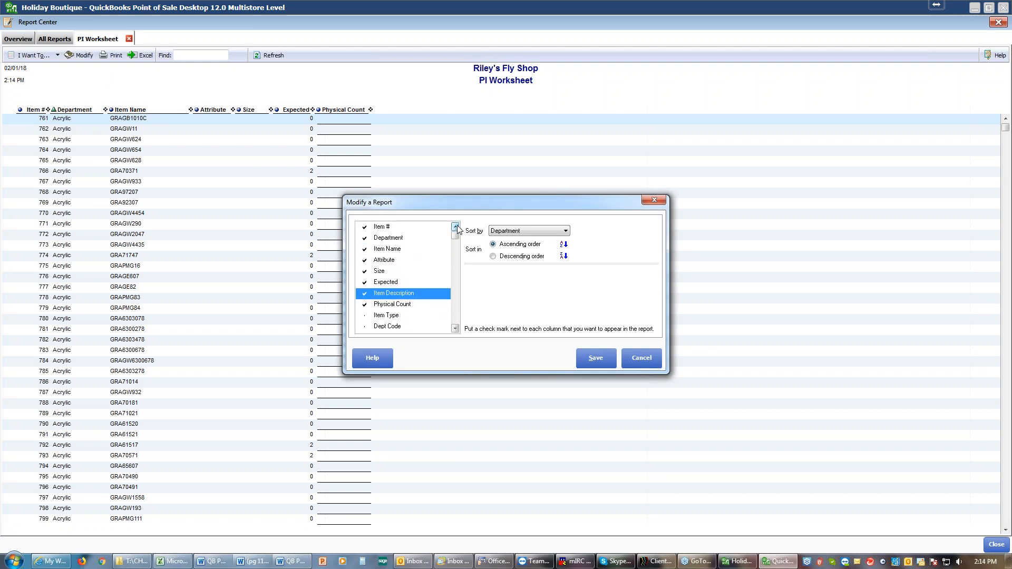
{"action": "left_click_drag", "start_coordinate": [396, 269], "coordinate": [391, 258]}
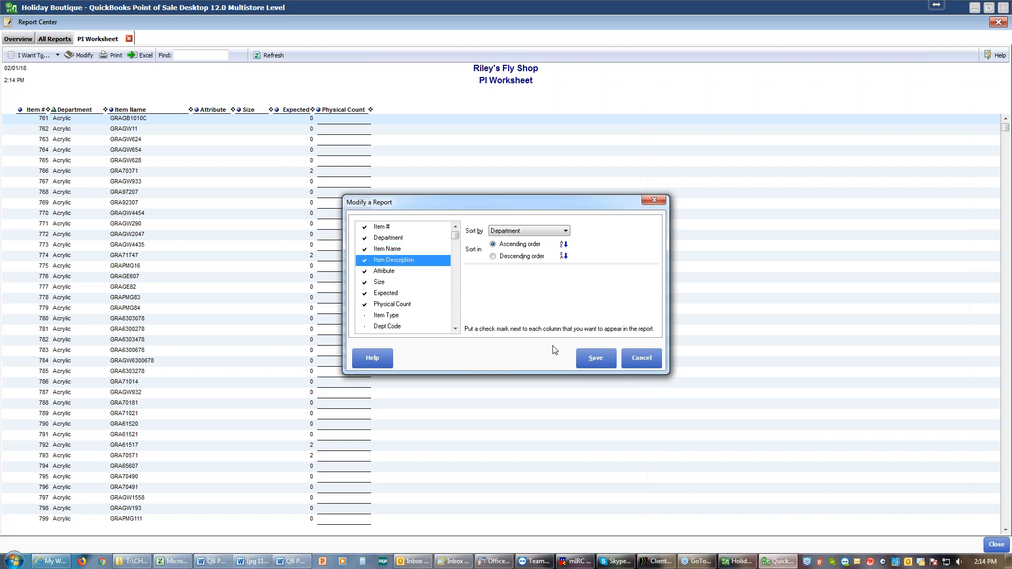
{"action": "left_click", "coordinate": [592, 363]}
{"action": "left_click", "coordinate": [595, 361]}
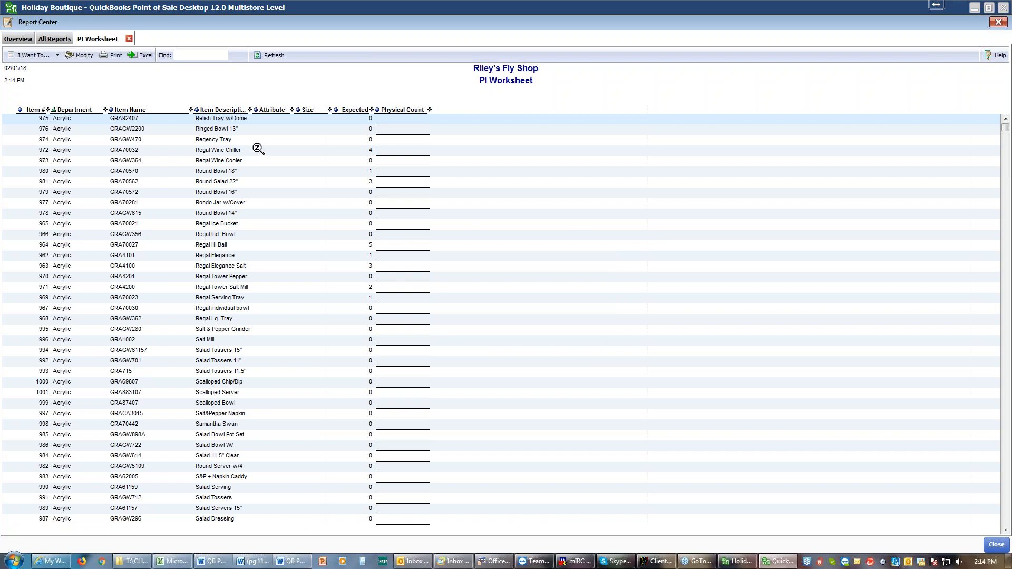
Adjust the PI Worksheet's column widths and close the report to return to the physical inventory
{"action": "right_click", "coordinate": [268, 112]}
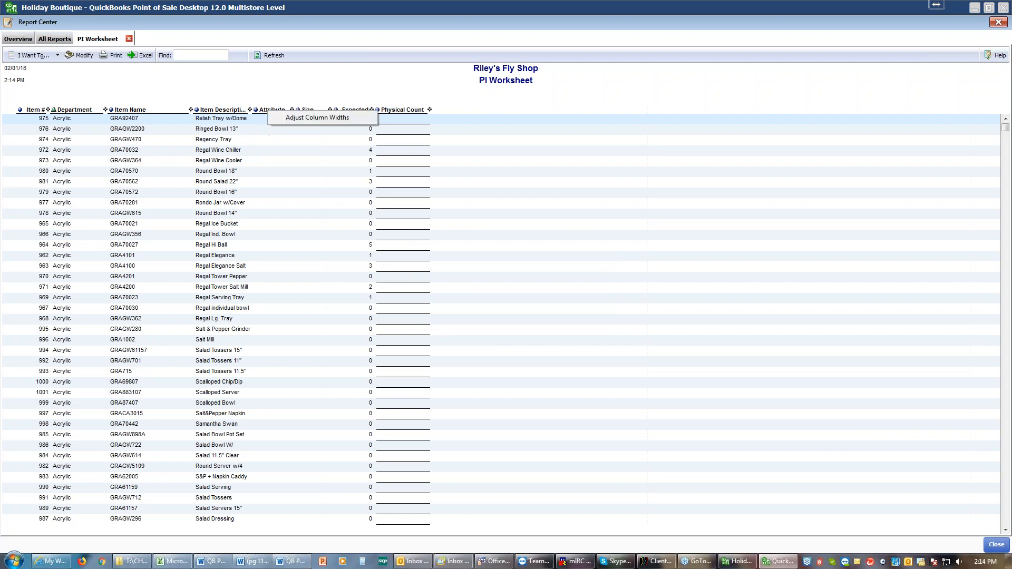
{"action": "left_click", "coordinate": [317, 117]}
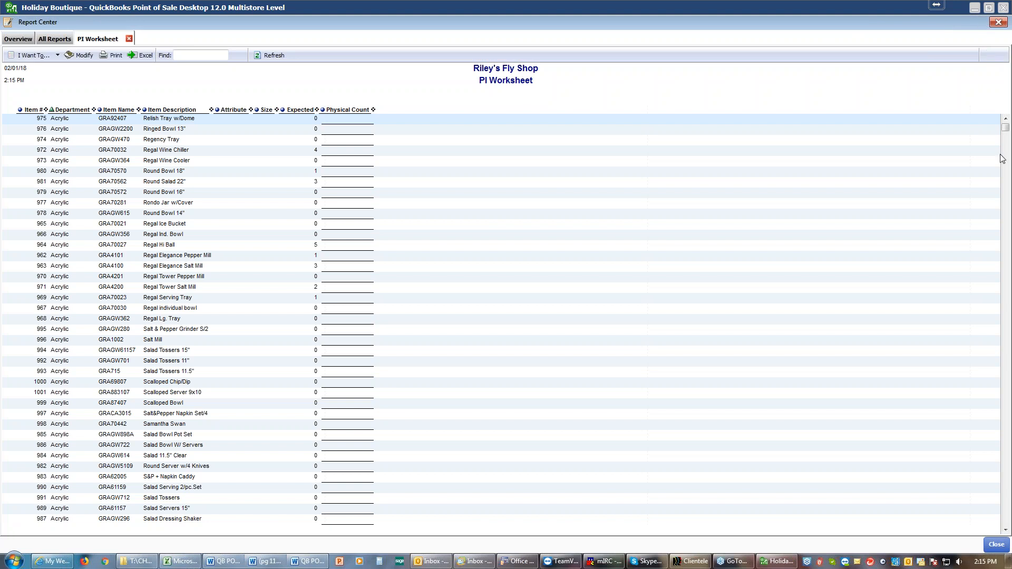
{"action": "left_click", "coordinate": [997, 546]}
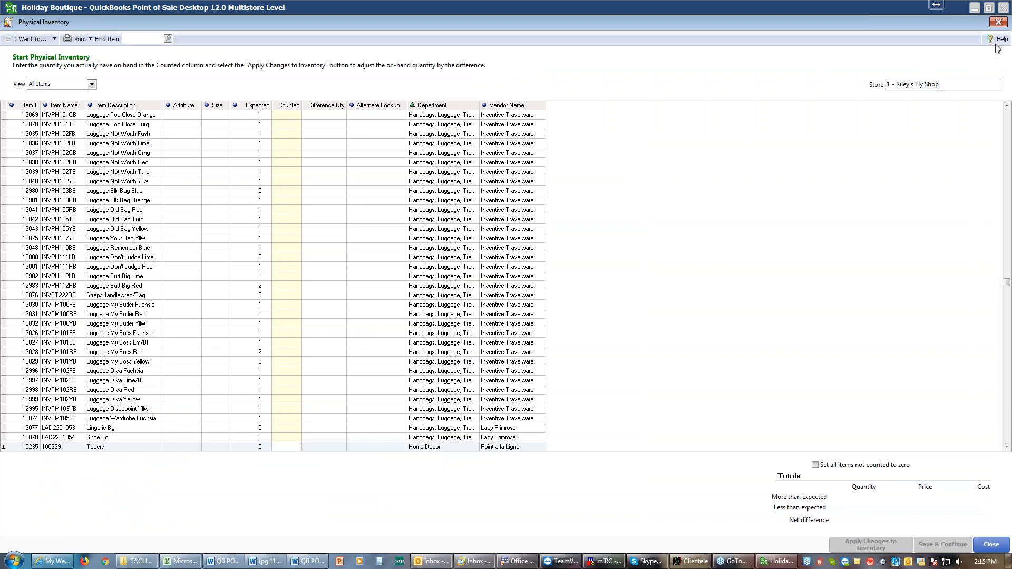
{"action": "left_click", "coordinate": [999, 22]}
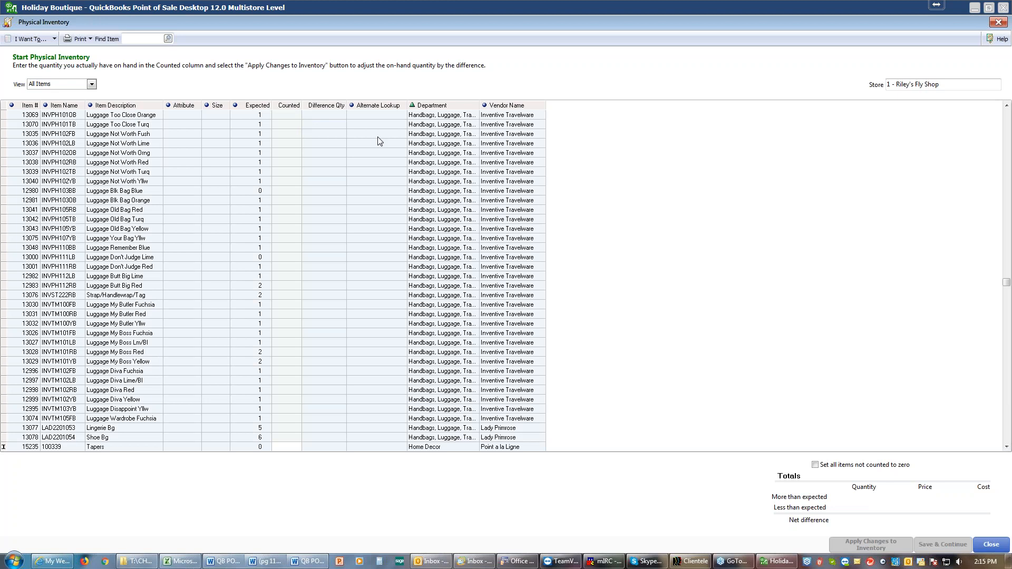
Enter a counted quantity of 1 for each of the eight items from Luggage Too Close Orange through Luggage Not Worth Yllw
{"action": "left_click", "coordinate": [301, 116]}
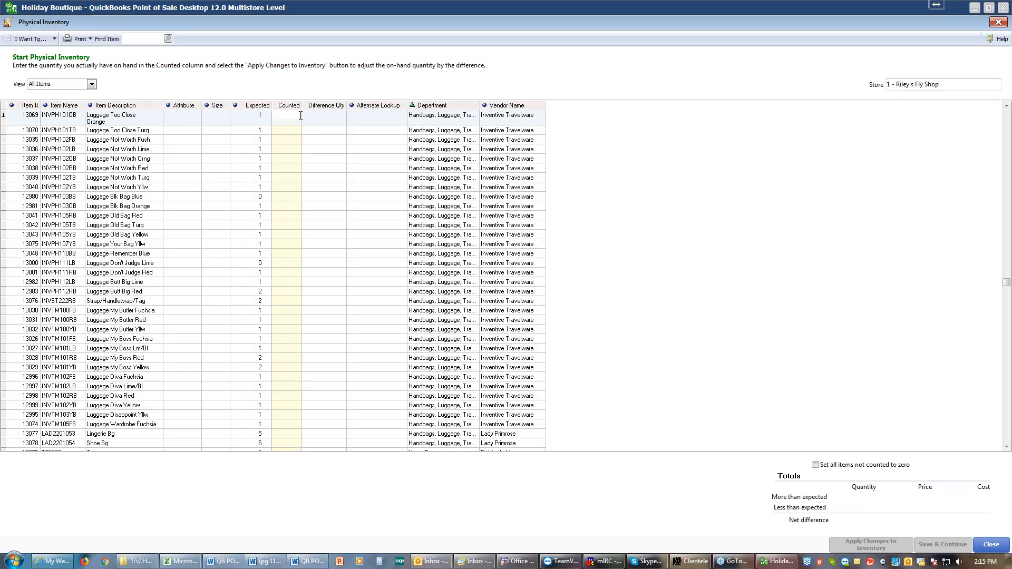
{"action": "type", "text": "1"}
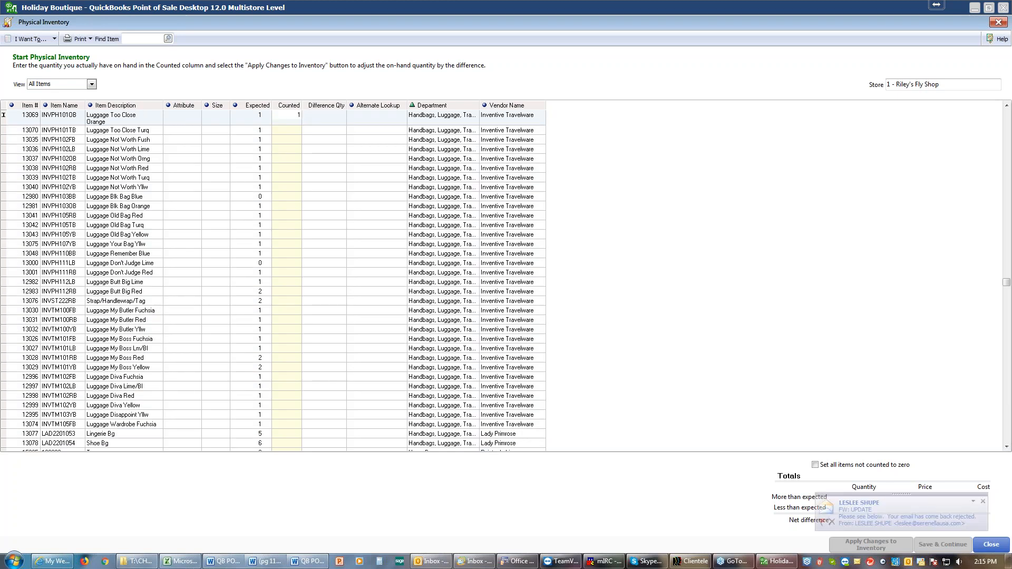
{"action": "key", "text": "Return"}
{"action": "type", "text": "1"}
{"action": "key", "text": "Return"}
{"action": "type", "text": "1"}
{"action": "key", "text": "Return"}
{"action": "type", "text": "1"}
{"action": "key", "text": "Return"}
{"action": "type", "text": "1"}
{"action": "key", "text": "Return"}
{"action": "type", "text": "1"}
{"action": "key", "text": "Return"}
{"action": "type", "text": "1"}
{"action": "key", "text": "Return"}
{"action": "type", "text": "1"}
{"action": "key", "text": "Return"}
{"action": "key", "text": "Return"}
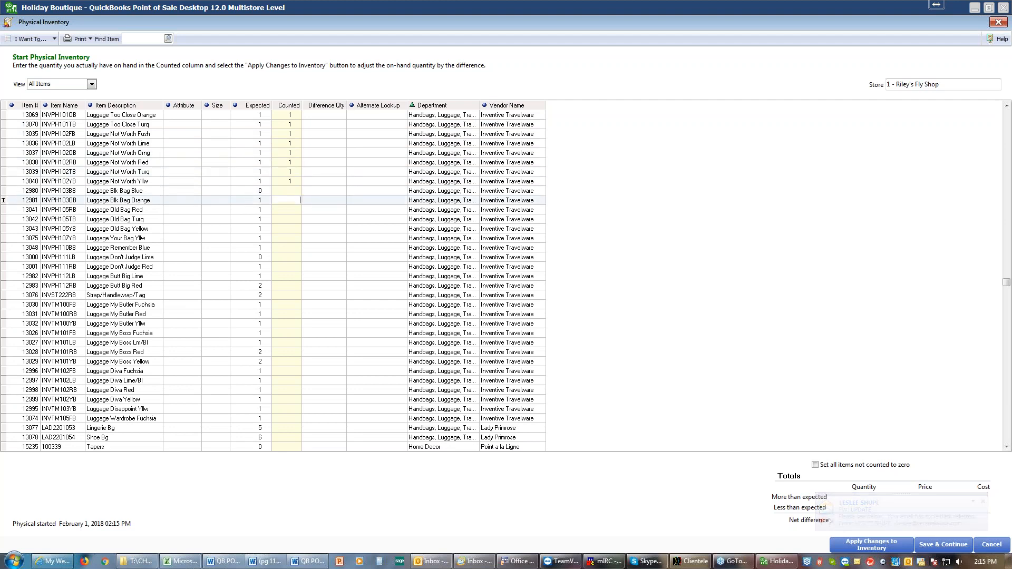
Enter a count of 0 for Luggage Blk Bag Blue and 1 for each item from Luggage Blk Bag Orange through Luggage Remember Blue
{"action": "key", "text": "Up"}
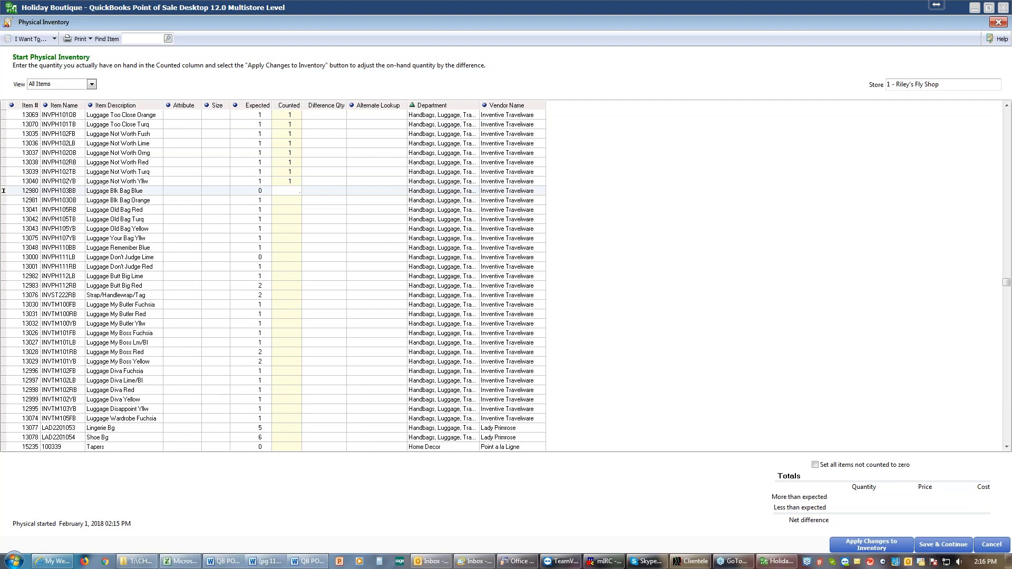
{"action": "key", "text": "Return"}
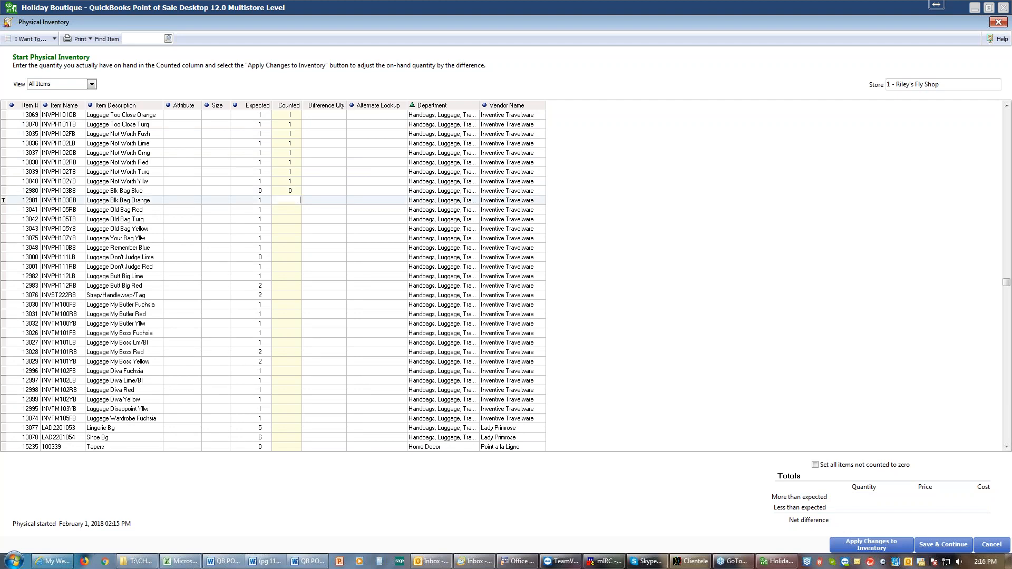
{"action": "key", "text": "Return"}
{"action": "type", "text": "1"}
{"action": "key", "text": "Return"}
{"action": "type", "text": "1"}
{"action": "key", "text": "Return"}
{"action": "key", "text": "1"}
{"action": "key", "text": "Return"}
{"action": "key", "text": "1"}
{"action": "key", "text": "Return"}
{"action": "type", "text": "1"}
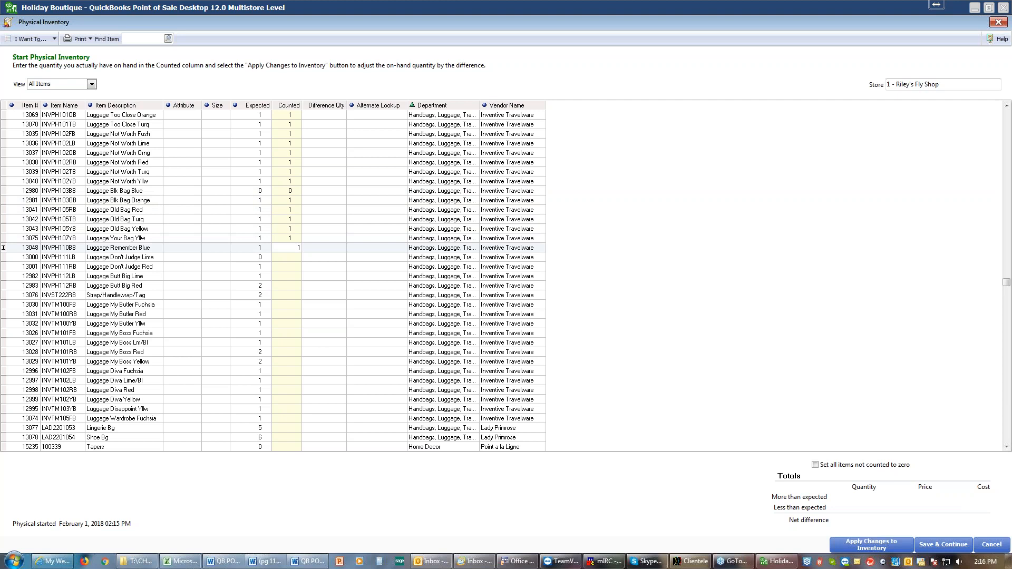
{"action": "type", "text": "1"}
{"action": "key", "text": "Return"}
{"action": "key", "text": "Up"}
{"action": "type", "text": "1"}
{"action": "key", "text": "Return"}
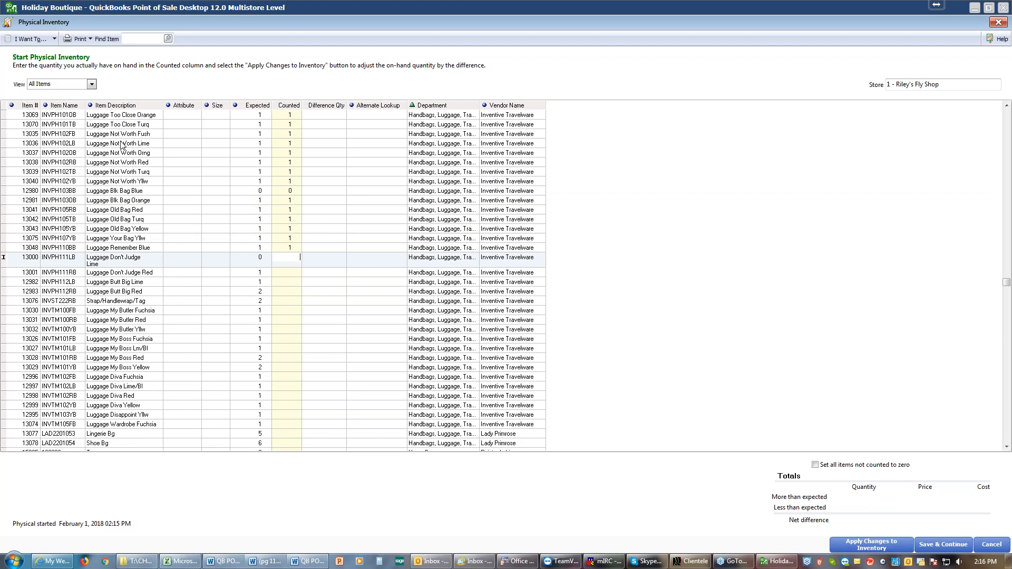
Start adding counts by hand and enter item 13001 with a quantity of 1
{"action": "left_click", "coordinate": [54, 39]}
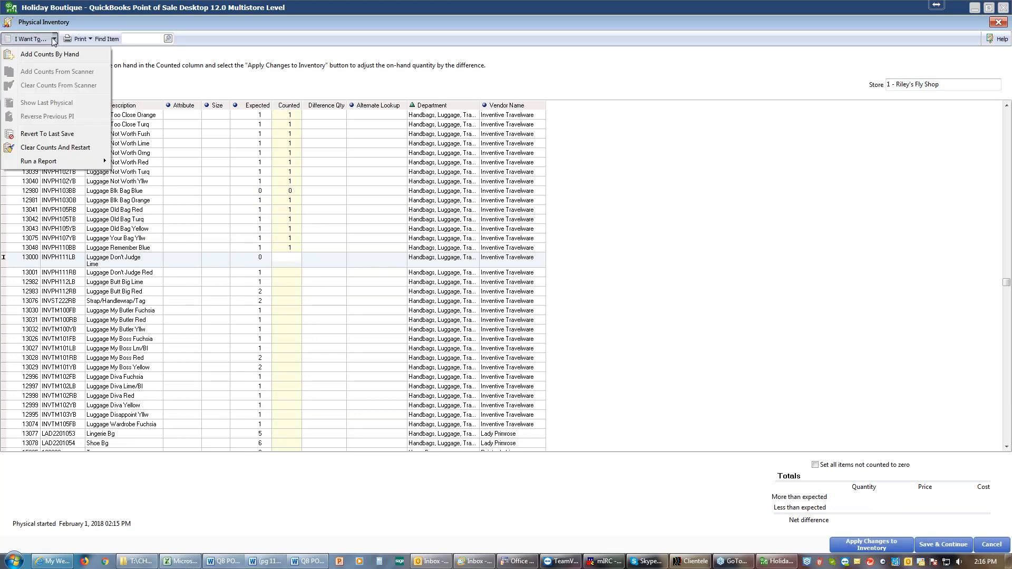
{"action": "left_click", "coordinate": [45, 55]}
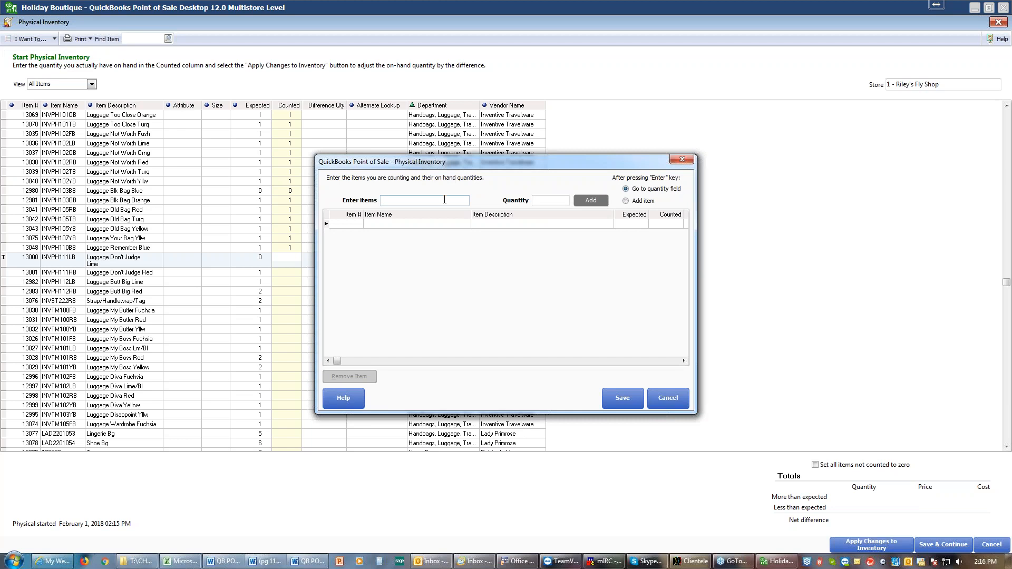
{"action": "type", "text": "13001"}
{"action": "key", "text": "Return"}
{"action": "key", "text": "Return"}
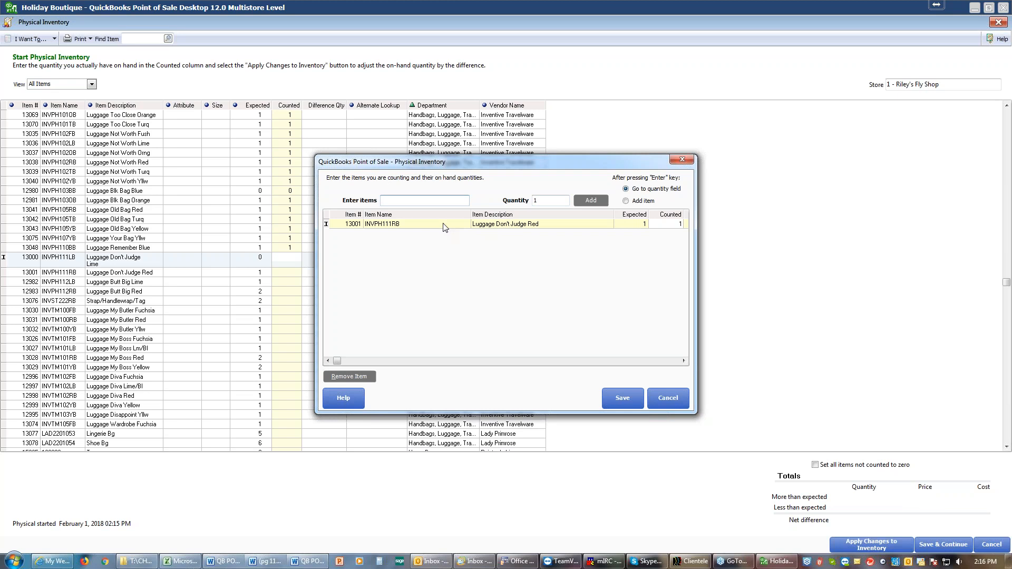
Add item 12282 with quantity 1 and item 13030 with quantity 2, and save the hand-entered counts
{"action": "type", "text": "12282"}
{"action": "key", "text": "Return"}
{"action": "key", "text": "Return"}
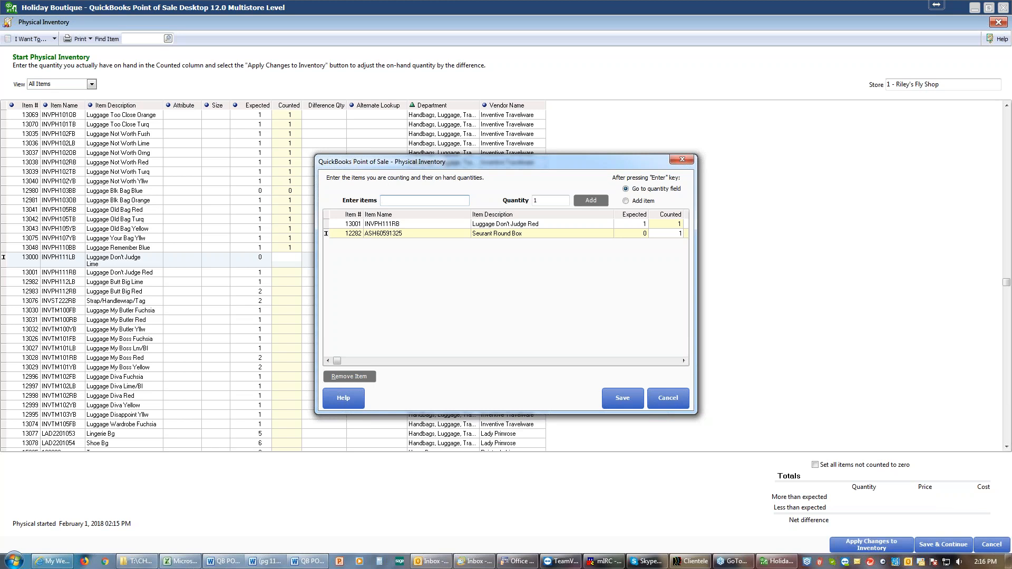
{"action": "type", "text": "13030"}
{"action": "key", "text": "Return"}
{"action": "key", "text": "Return"}
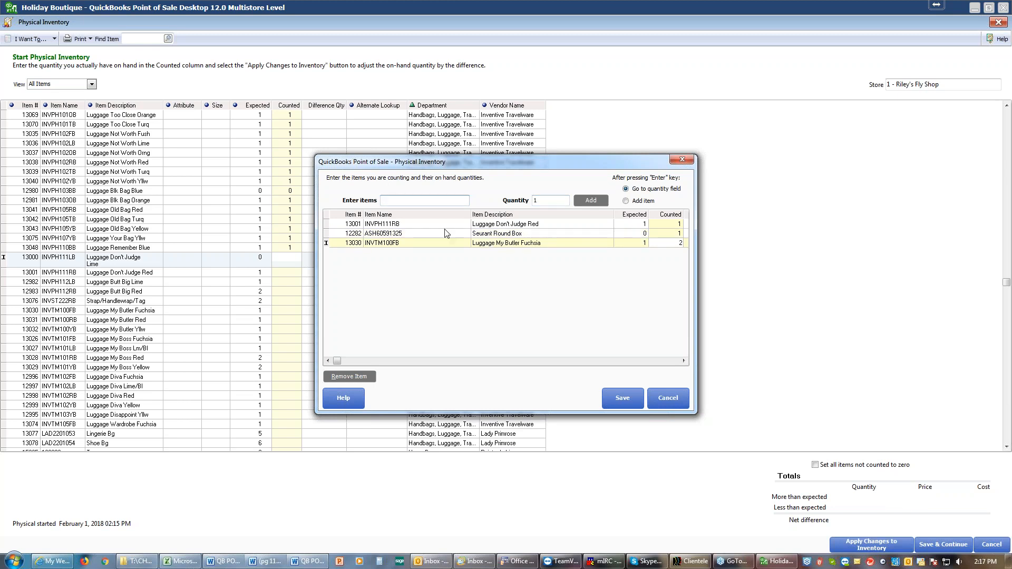
{"action": "left_click", "coordinate": [623, 398]}
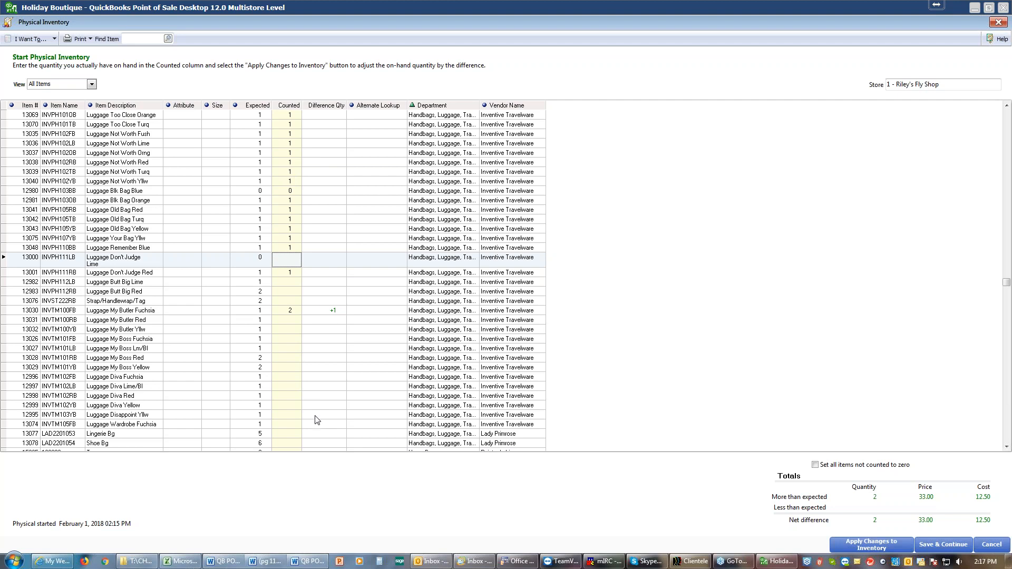
Enter a counted quantity of 1 for item 12983, Luggage Butt Big Red
{"action": "left_click", "coordinate": [291, 301]}
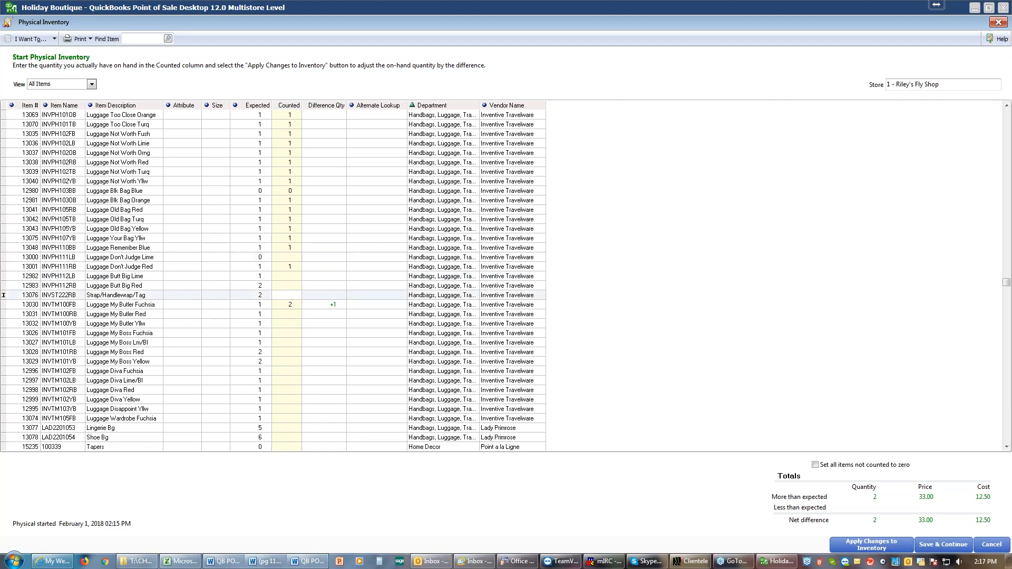
{"action": "key", "text": "Up"}
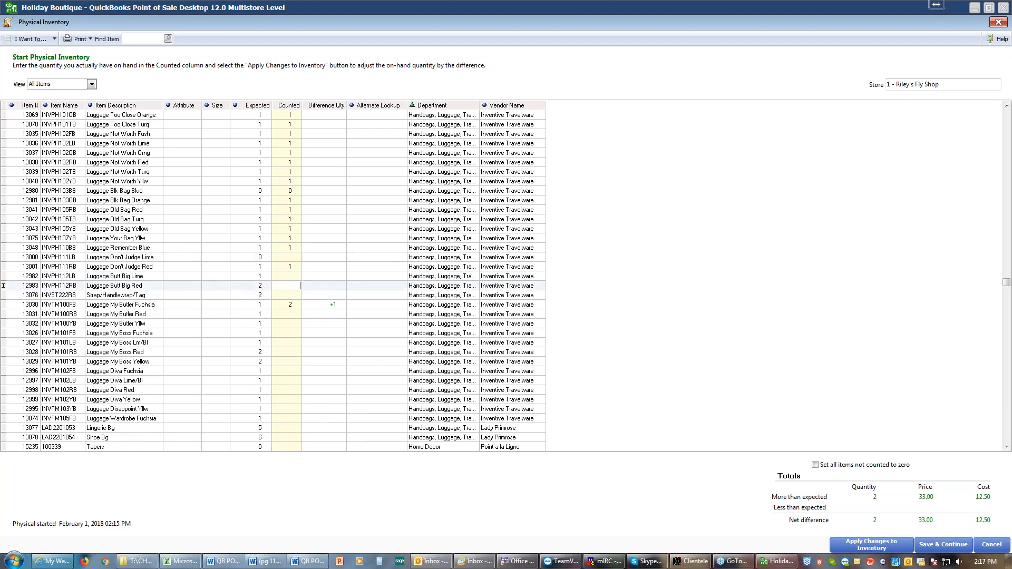
{"action": "key", "text": "Down"}
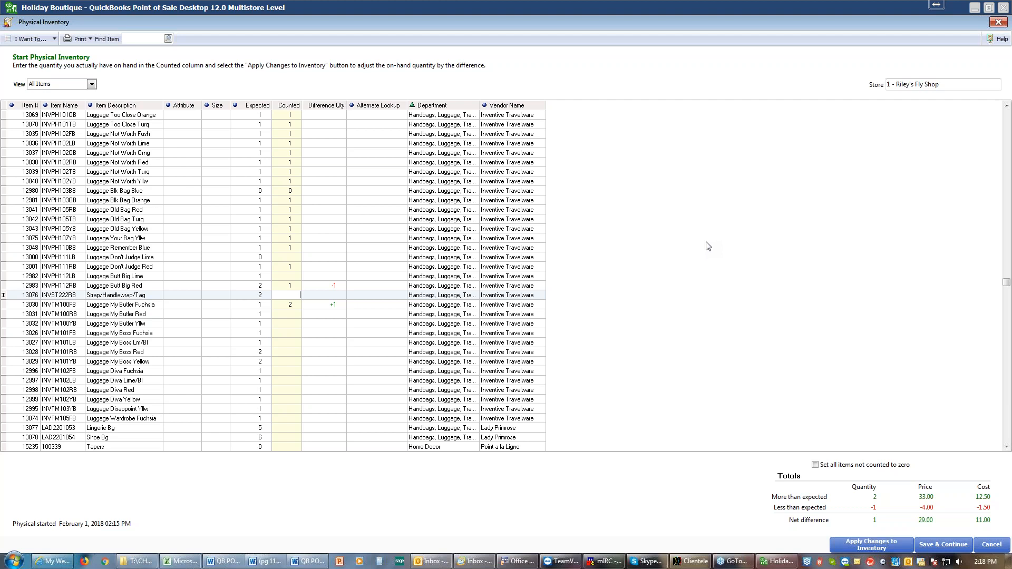
{"action": "left_click", "coordinate": [47, 43]}
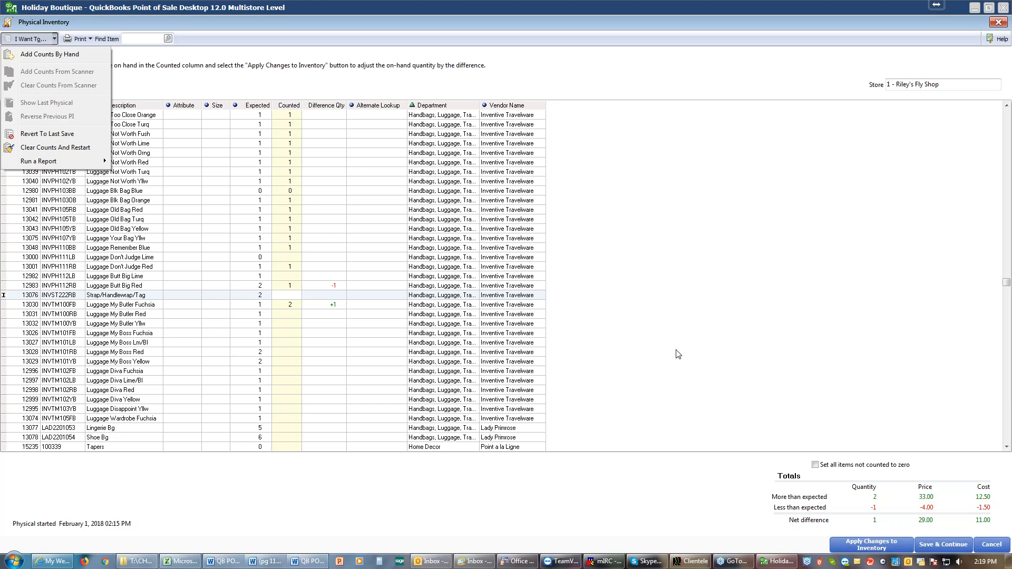
{"action": "left_click", "coordinate": [706, 86]}
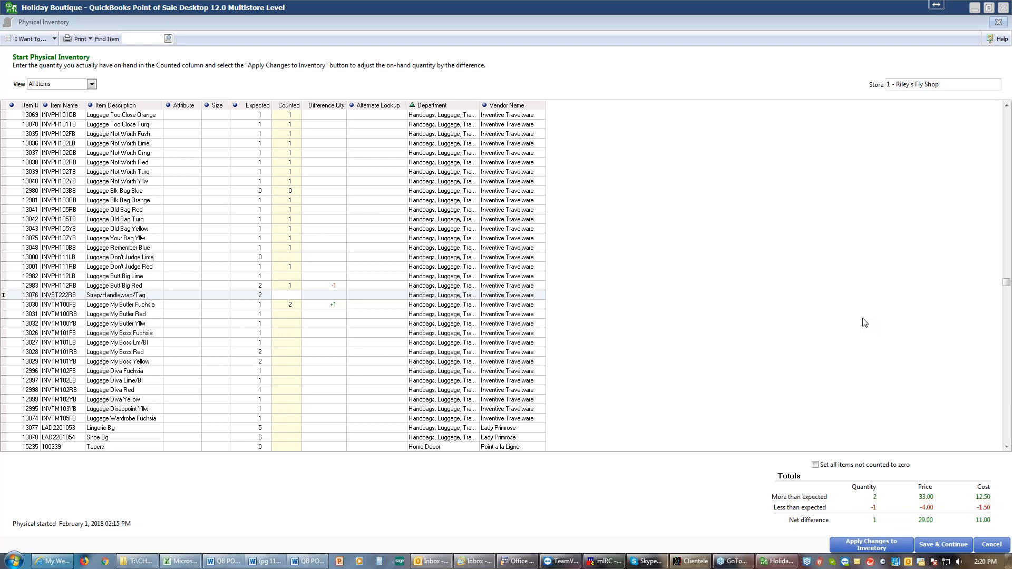
Save and close the in-progress physical inventory, and dismiss the product update notice on the home screen
{"action": "left_click", "coordinate": [944, 546]}
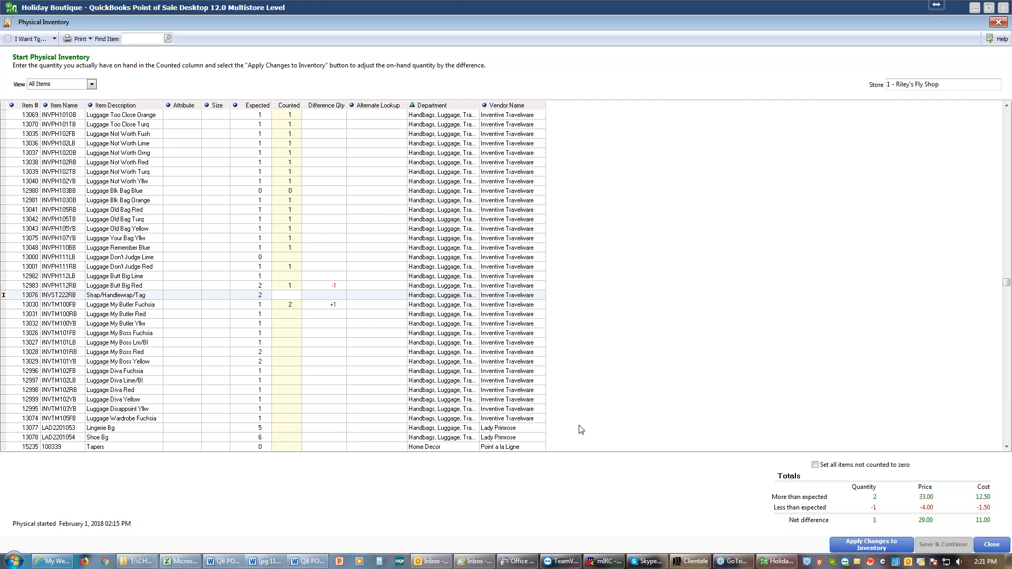
{"action": "left_click", "coordinate": [991, 549]}
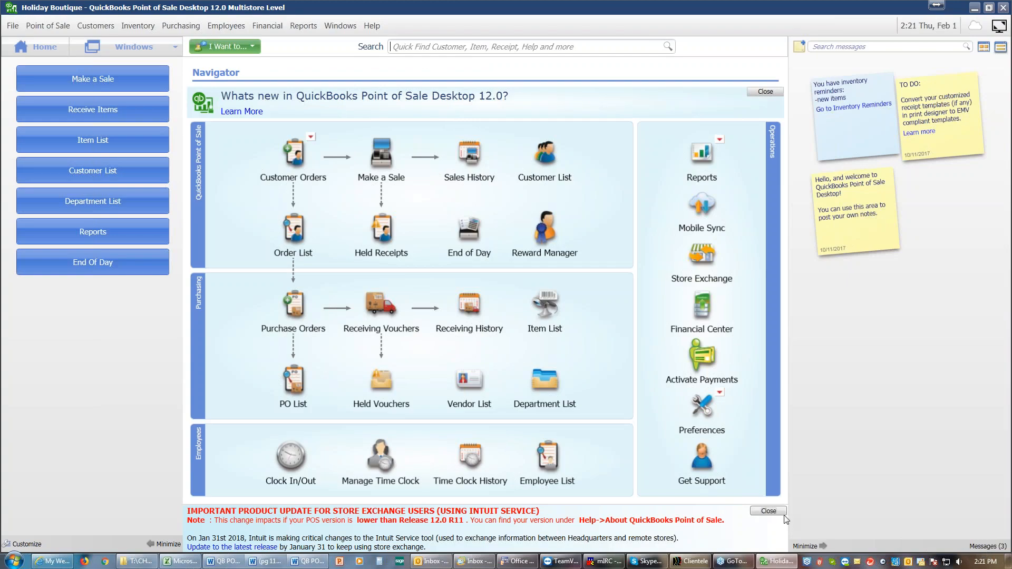
{"action": "left_click", "coordinate": [769, 512]}
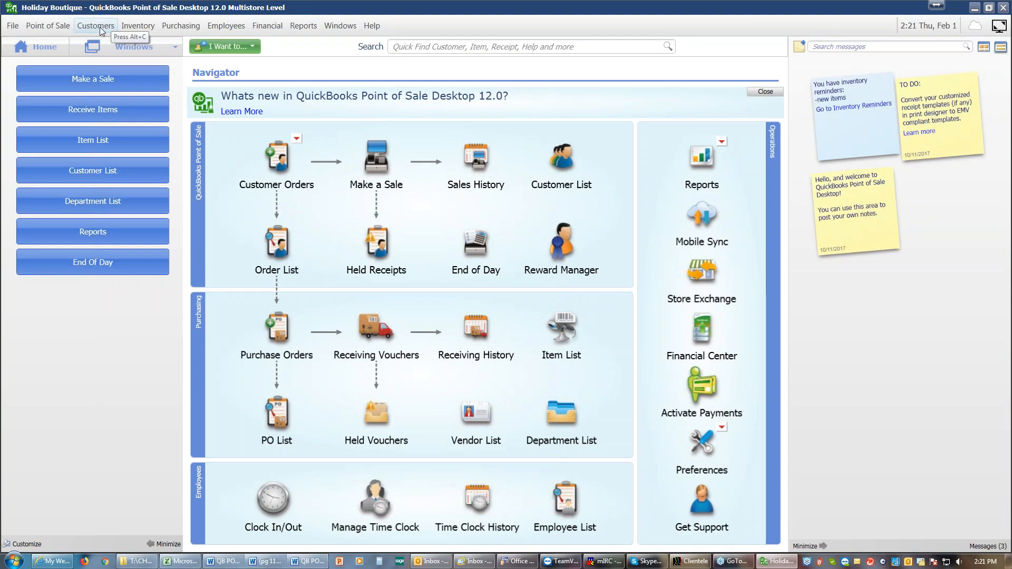
{"action": "left_click", "coordinate": [15, 27]}
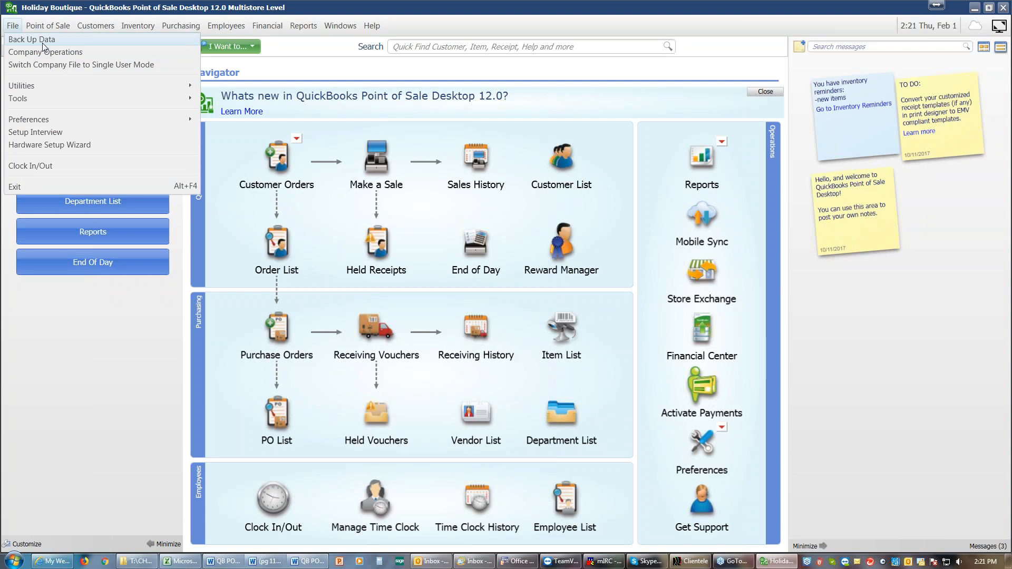
{"action": "left_click", "coordinate": [320, 72]}
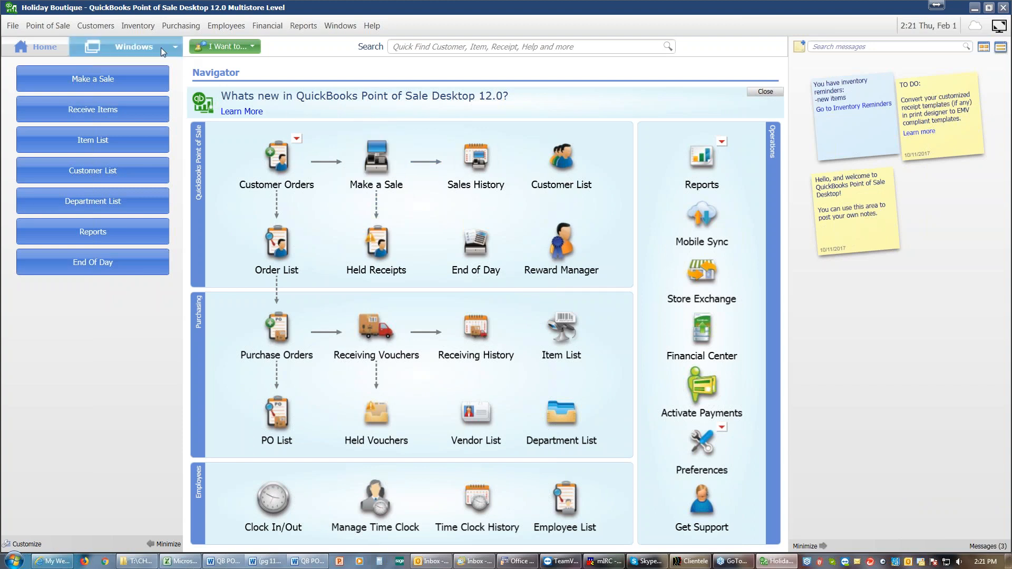
Reopen the in-progress physical inventory and try setting all items not counted to zero
{"action": "left_click", "coordinate": [138, 26]}
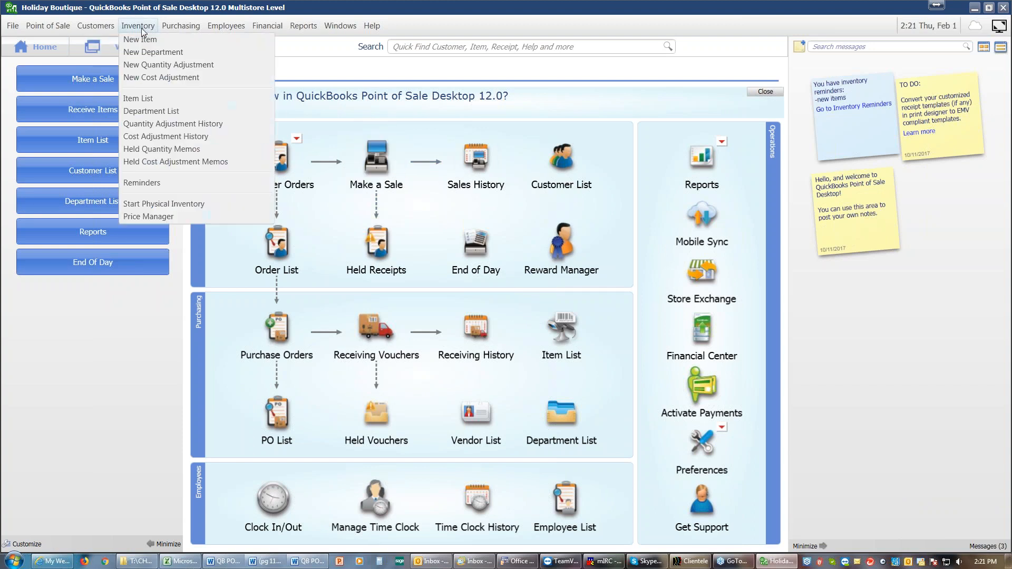
{"action": "left_click", "coordinate": [142, 205]}
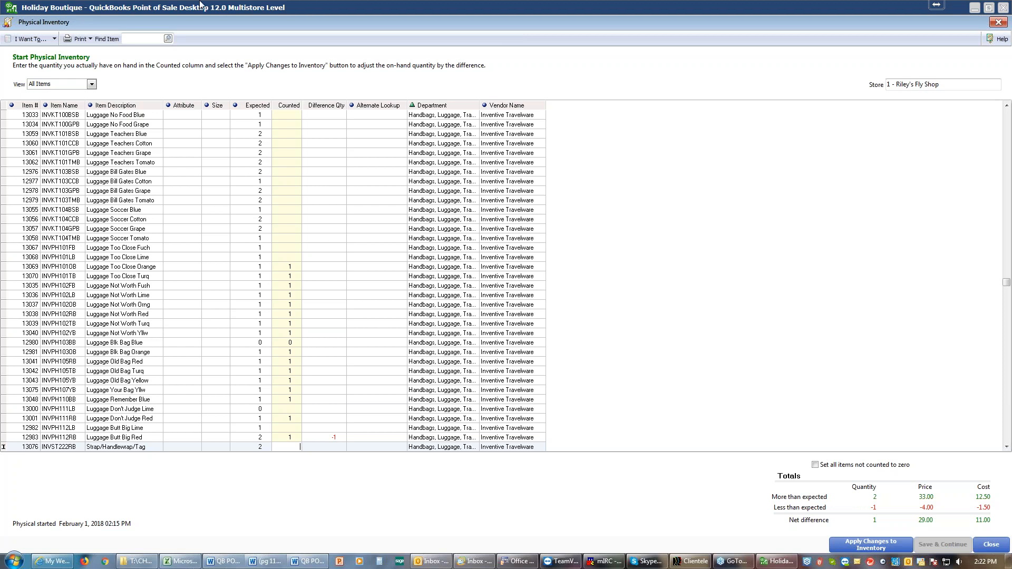
{"action": "left_click", "coordinate": [815, 465]}
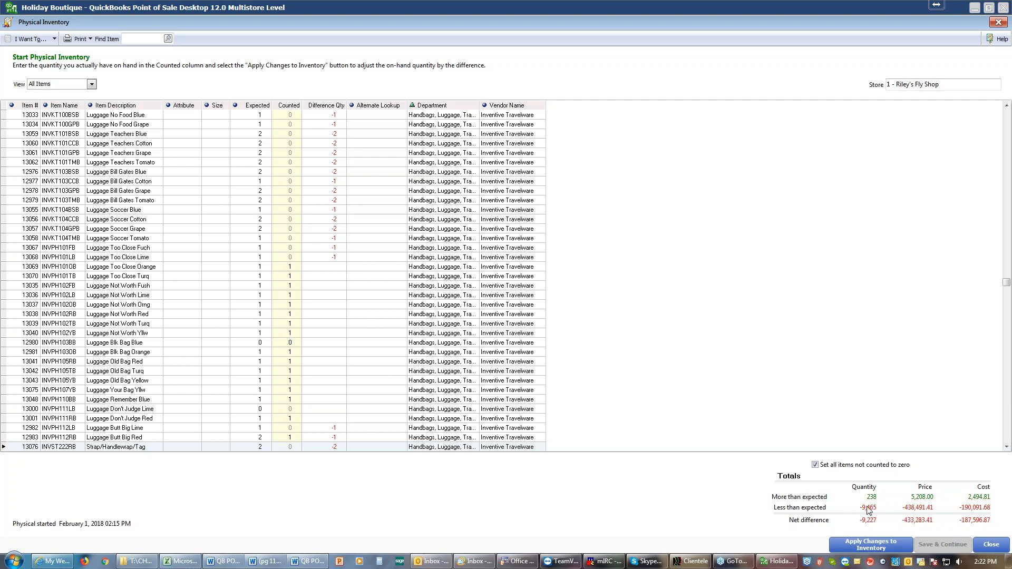
{"action": "left_click", "coordinate": [816, 465]}
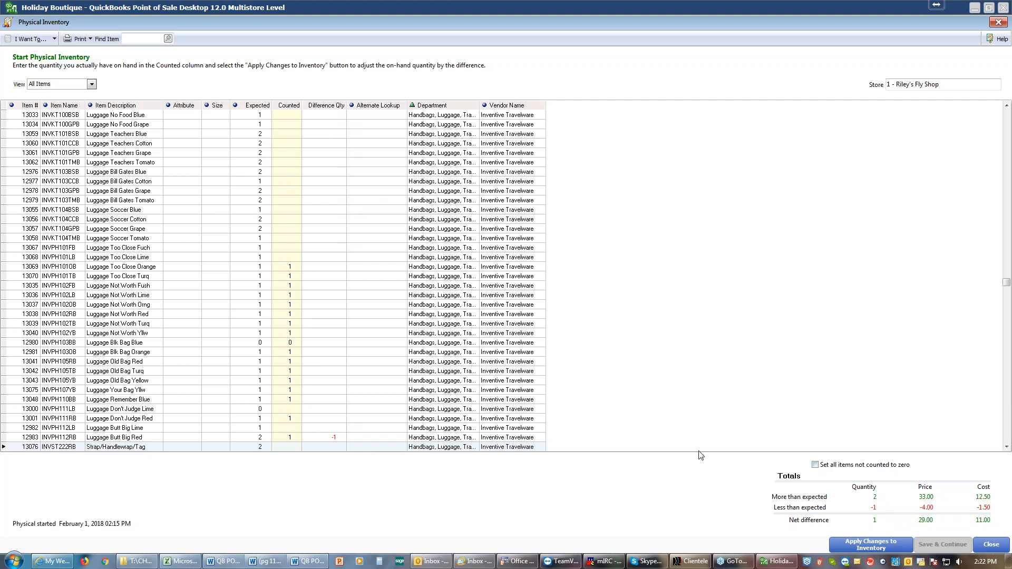
Open the PI - Differences Report for the current counts, and close the physical inventory
{"action": "left_click", "coordinate": [55, 40]}
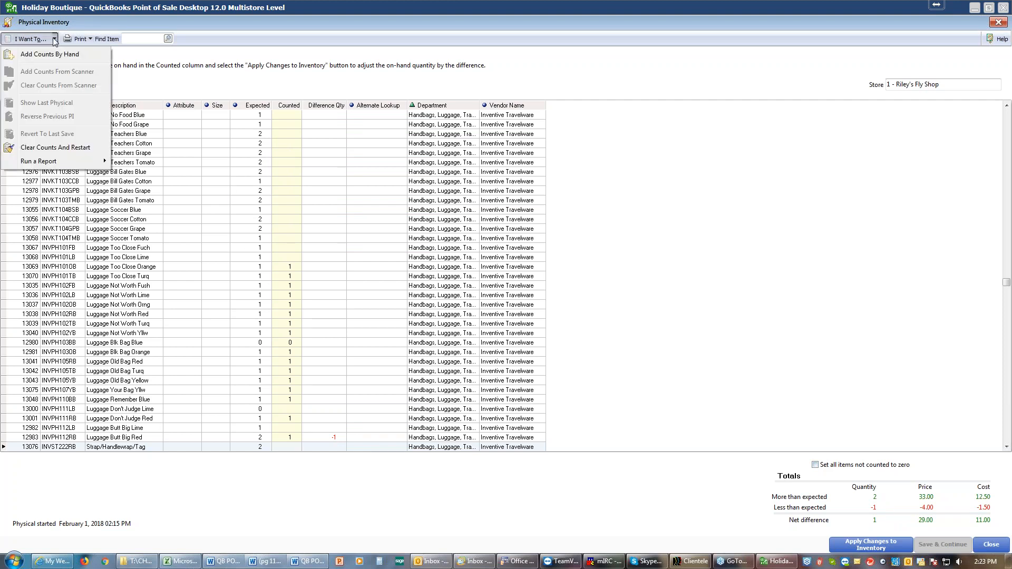
{"action": "mouse_move", "coordinate": [63, 162]}
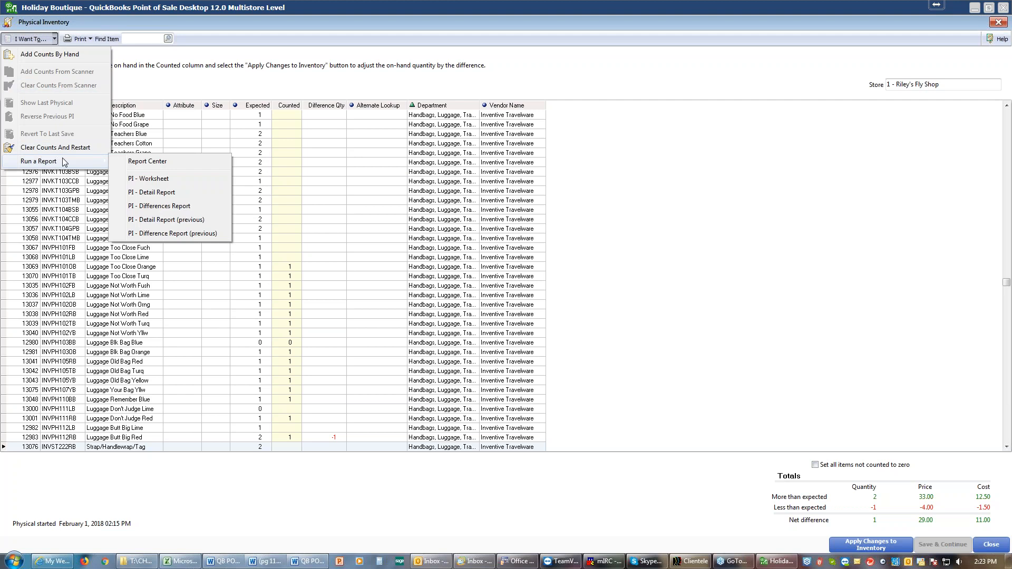
{"action": "left_click", "coordinate": [172, 206]}
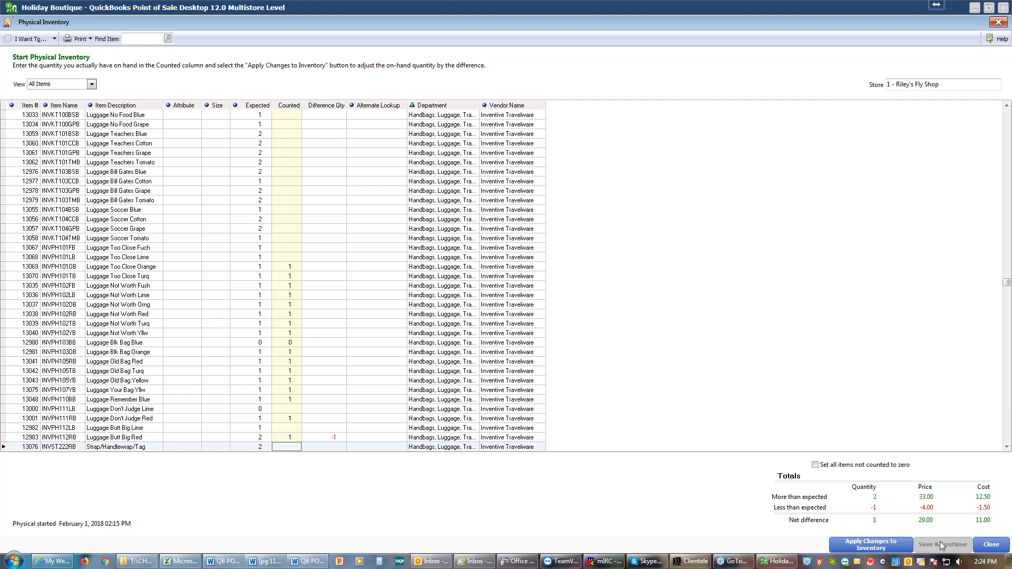
{"action": "left_click", "coordinate": [991, 545]}
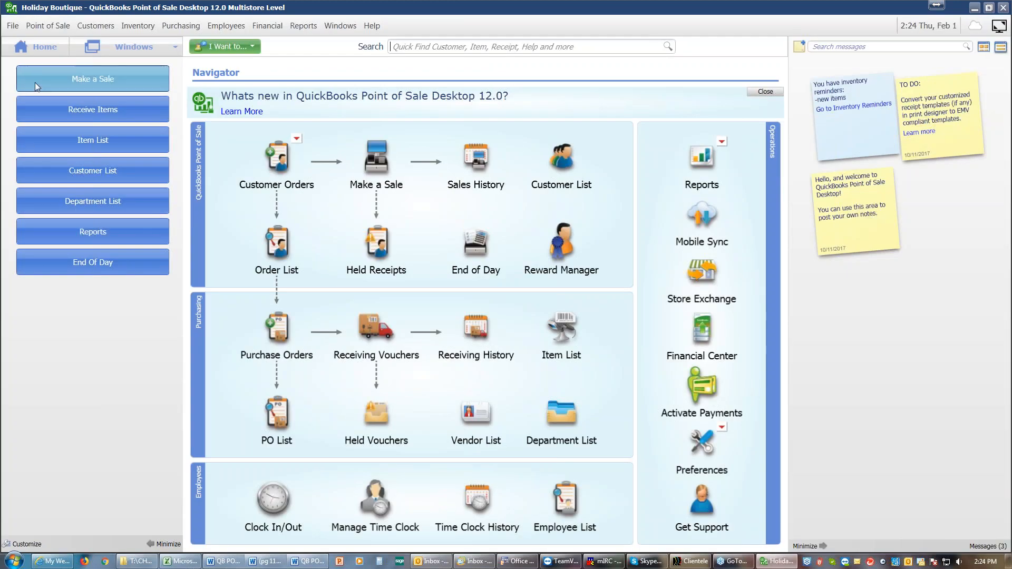
Reopen the in-progress physical inventory to finalize its counts
{"action": "left_click", "coordinate": [11, 27]}
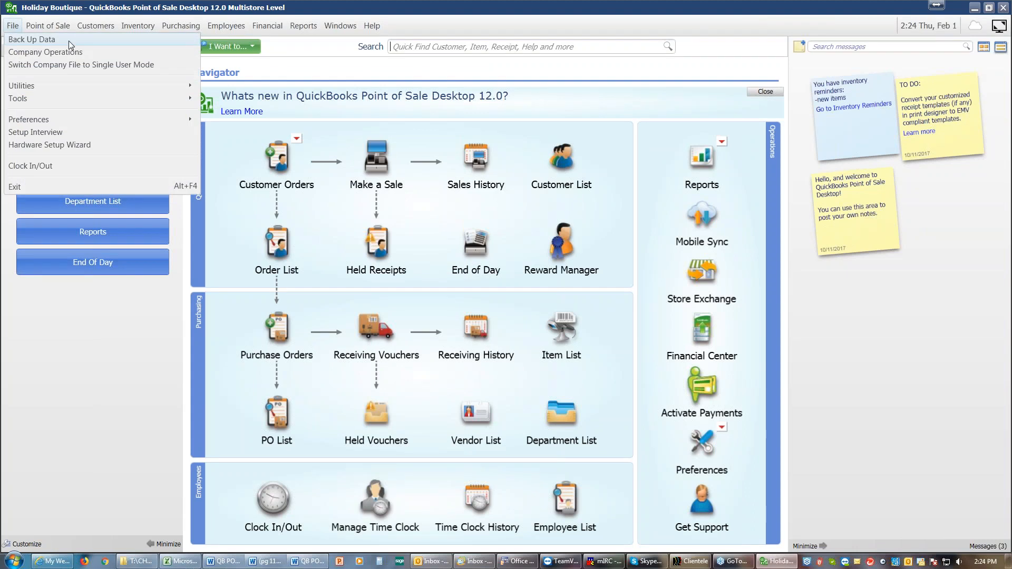
{"action": "mouse_move", "coordinate": [138, 26]}
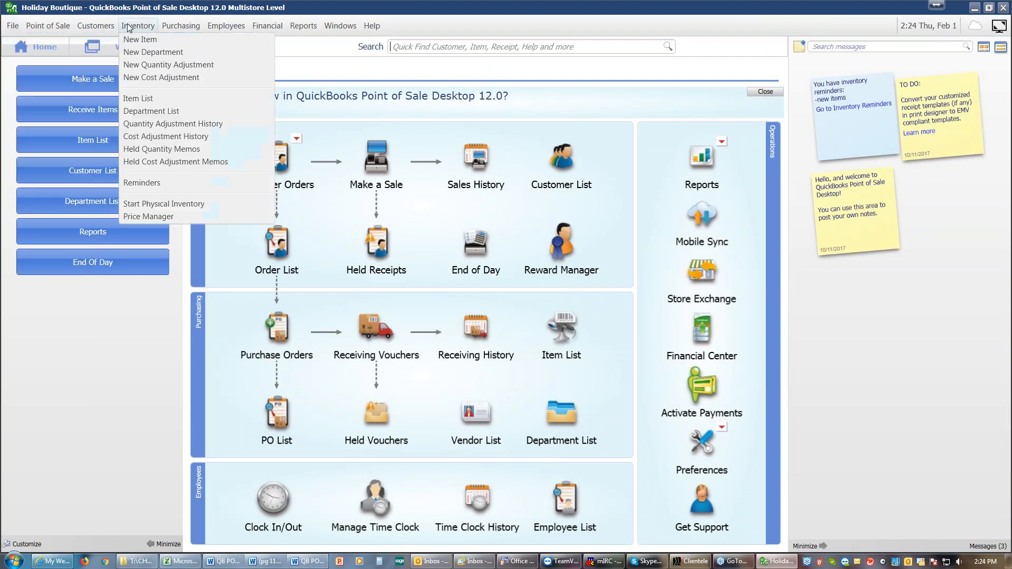
{"action": "left_click", "coordinate": [138, 206]}
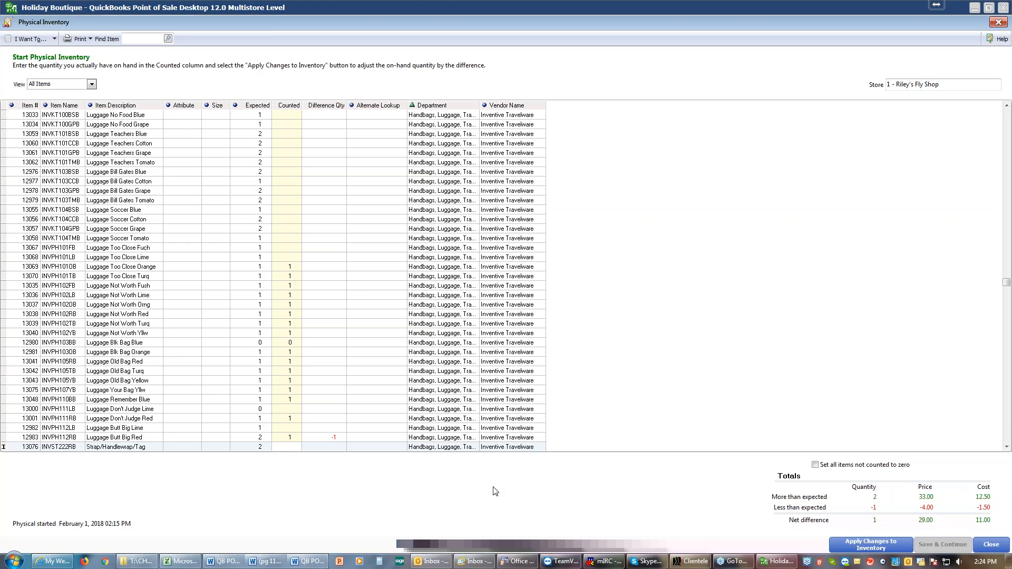
Try the option that sets all items not counted to zero, and turn it back off
{"action": "left_click", "coordinate": [815, 466]}
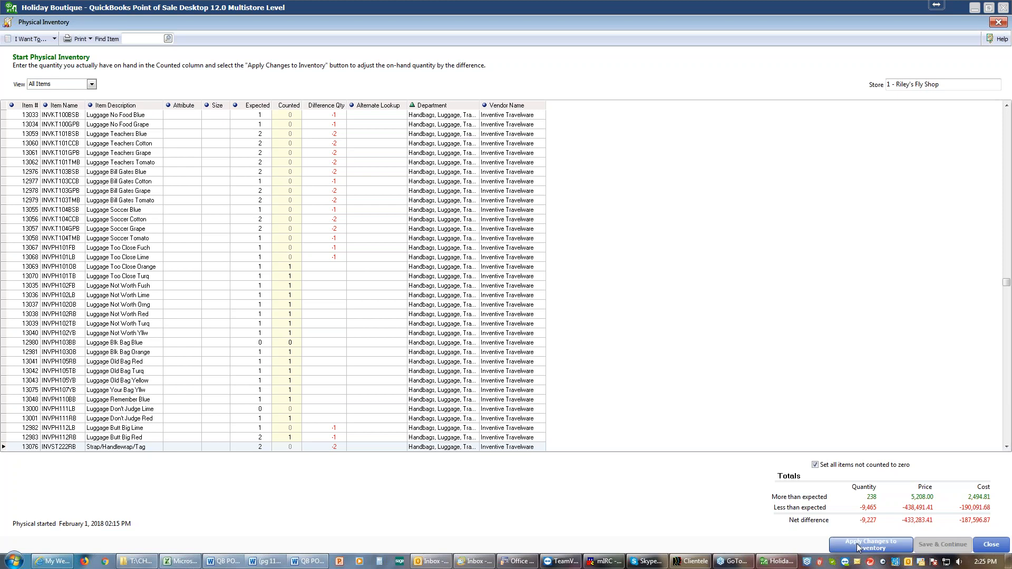
{"action": "left_click", "coordinate": [816, 466]}
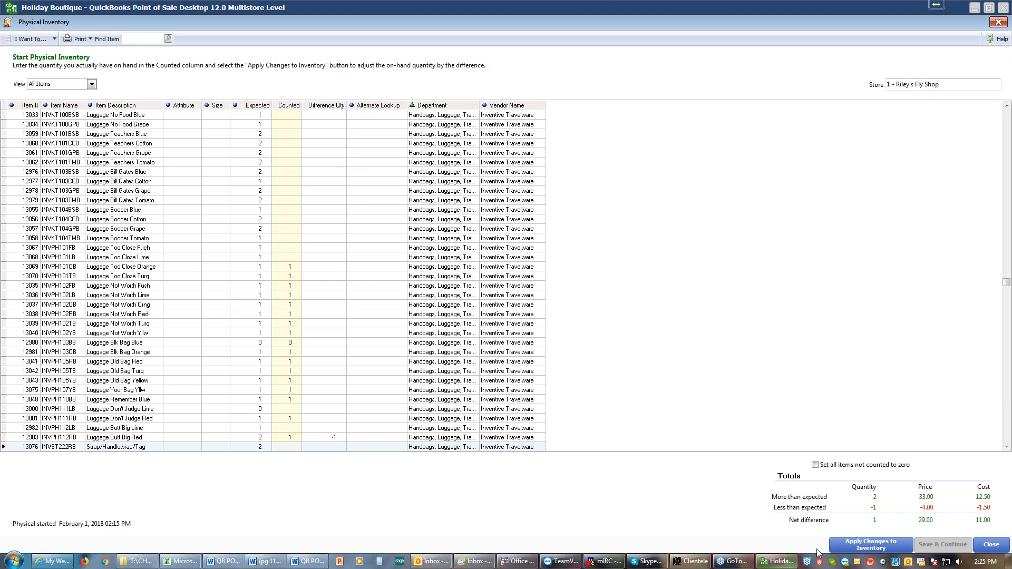
Apply the physical inventory changes to inventory and confirm updating the quantities of all items with a count entered
{"action": "left_click", "coordinate": [850, 546]}
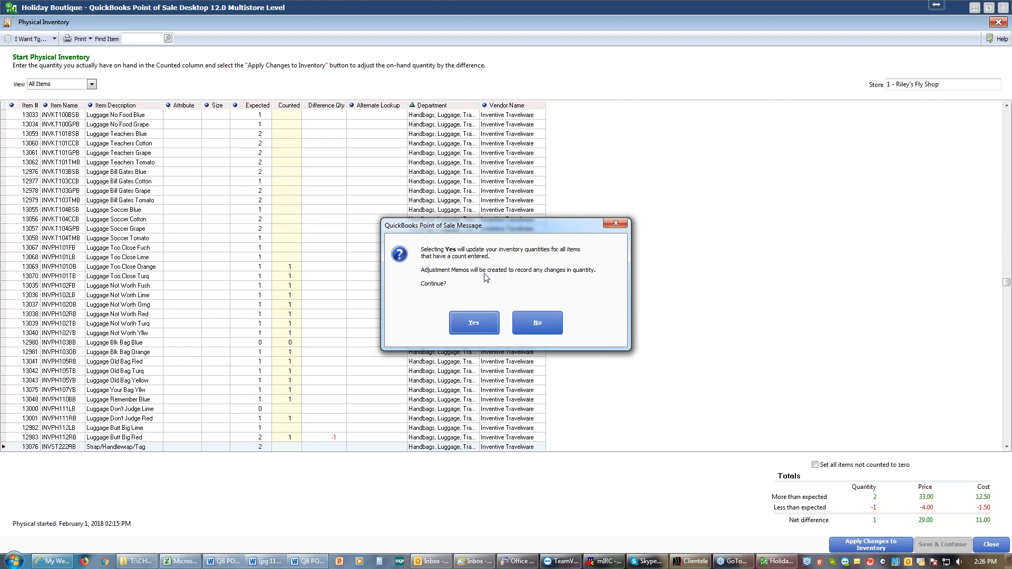
{"action": "left_click", "coordinate": [474, 324]}
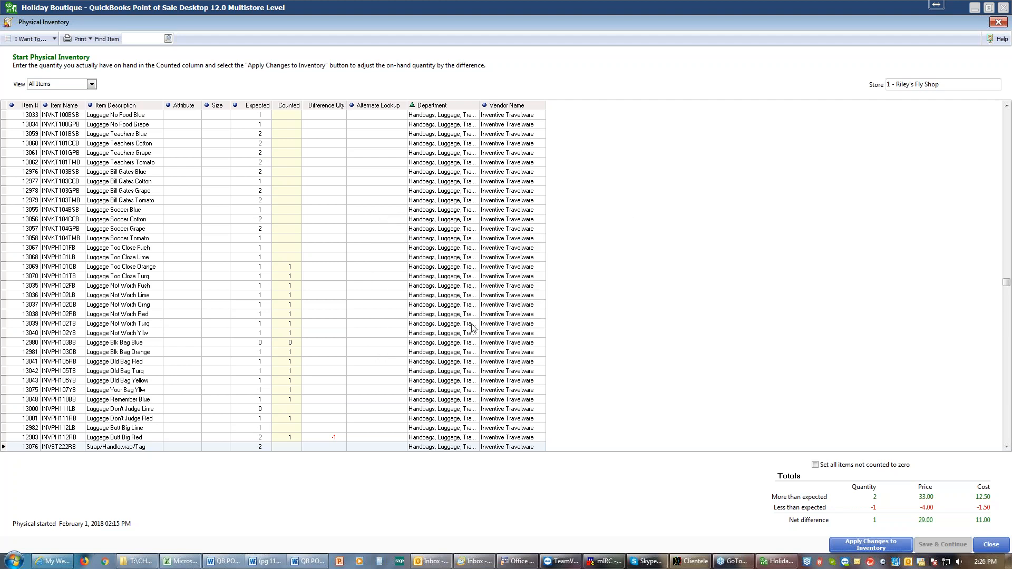
{"action": "left_click", "coordinate": [499, 299]}
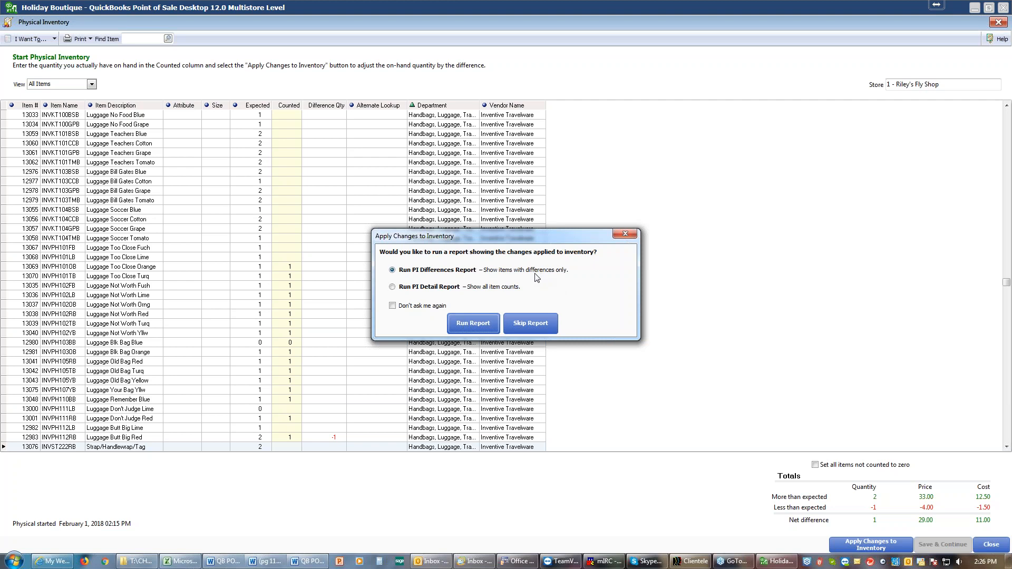
Run the PI Detail Report of the applied changes, preview it enlarged to 150%, and exit the preview
{"action": "left_click", "coordinate": [394, 288]}
{"action": "left_click", "coordinate": [467, 323]}
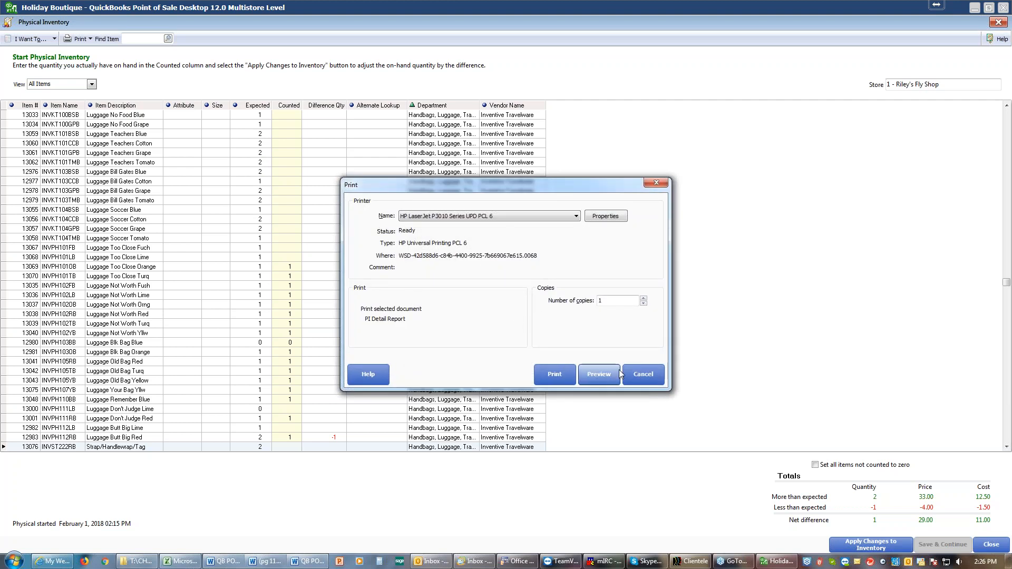
{"action": "left_click", "coordinate": [598, 375]}
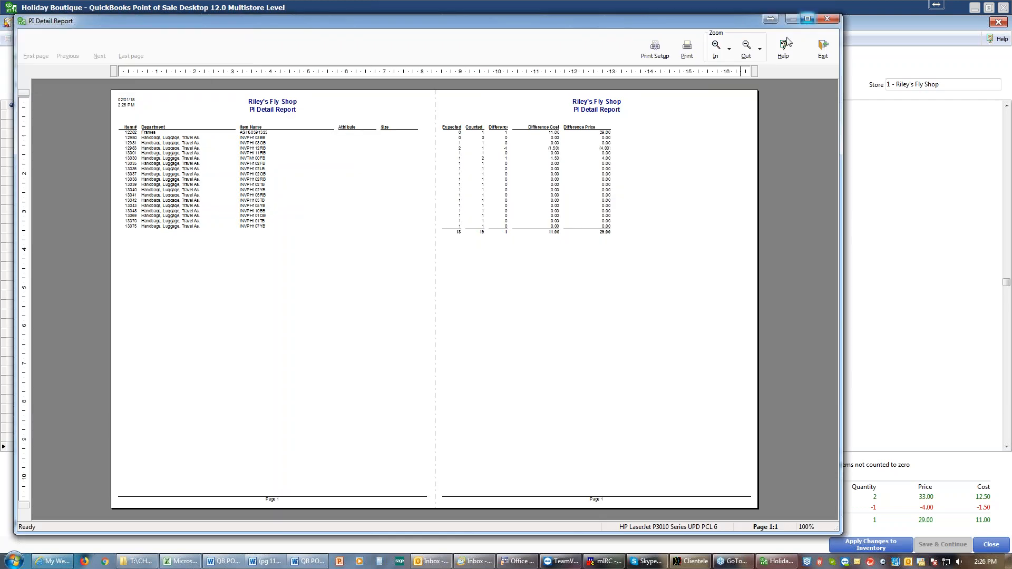
{"action": "left_click", "coordinate": [716, 56]}
{"action": "left_click", "coordinate": [716, 57]}
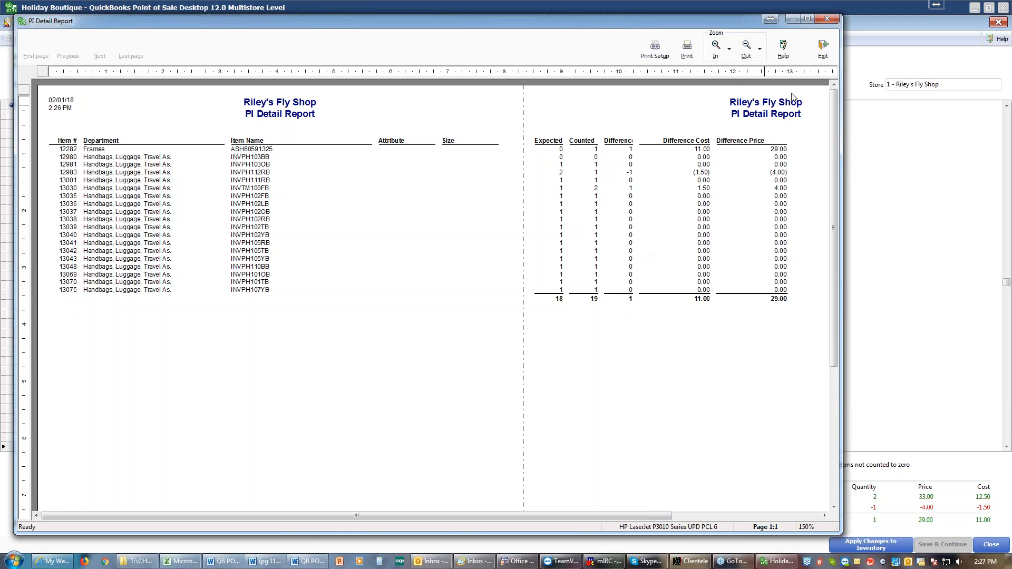
{"action": "left_click", "coordinate": [824, 56]}
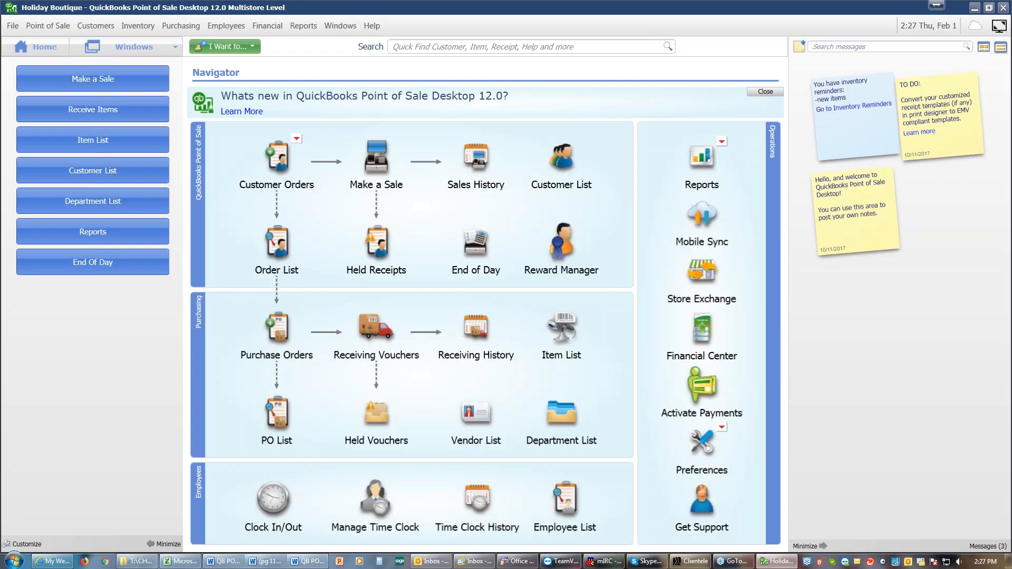
Return to the physical inventory, request its PI - Detail Report, and close the physical inventory
{"action": "left_click", "coordinate": [136, 27]}
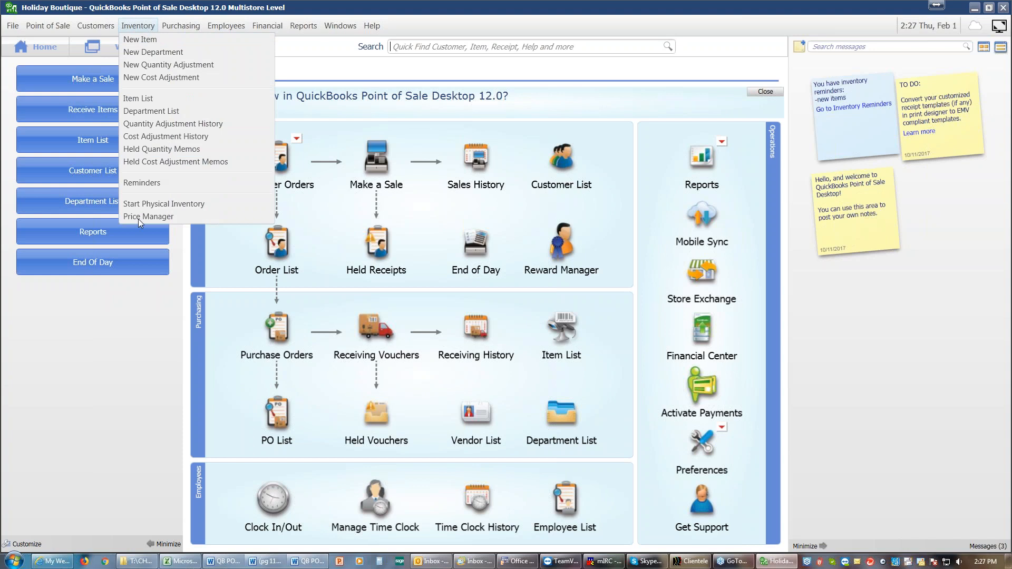
{"action": "left_click", "coordinate": [150, 202]}
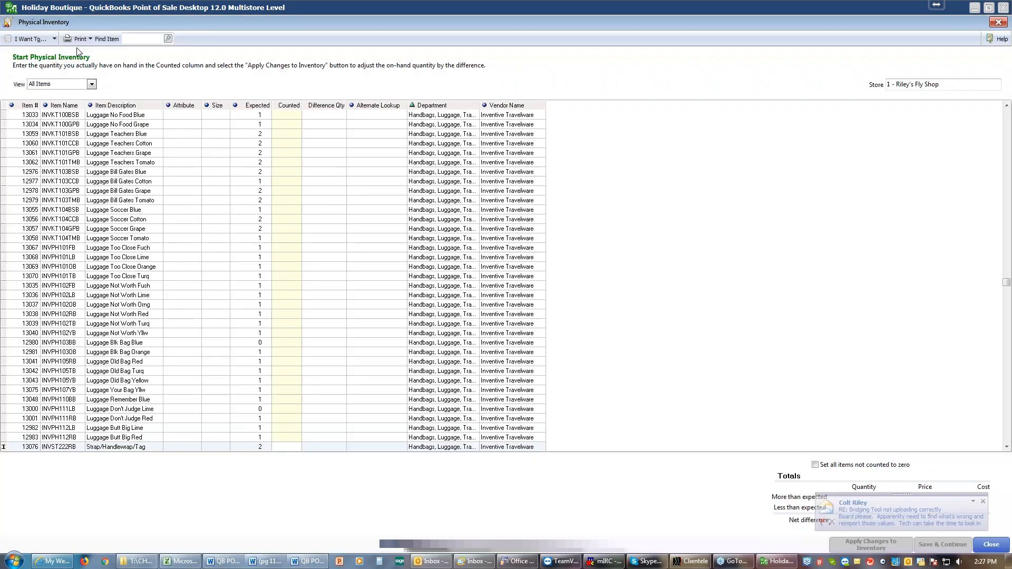
{"action": "left_click", "coordinate": [53, 41]}
{"action": "mouse_move", "coordinate": [44, 165]}
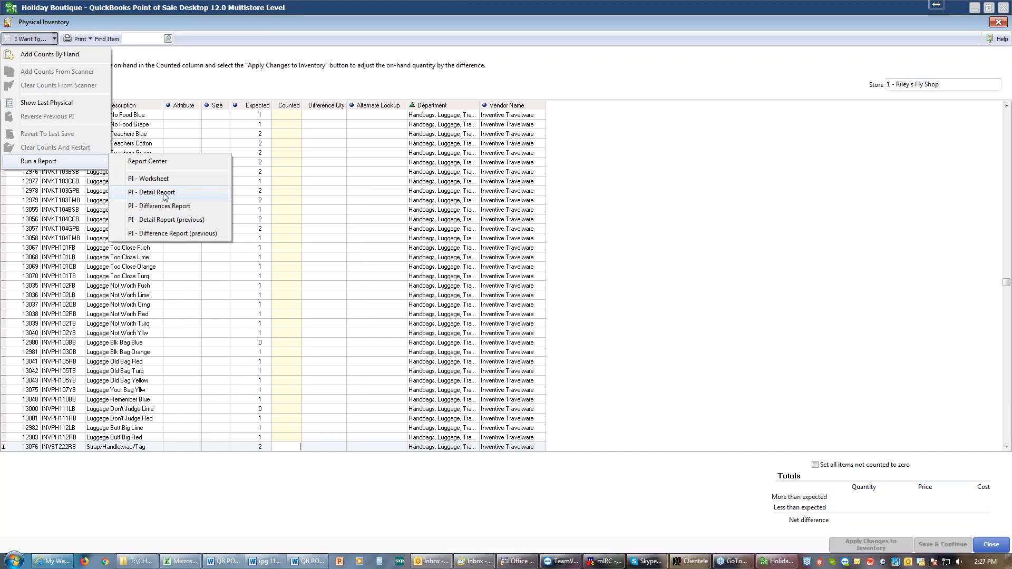
{"action": "left_click", "coordinate": [165, 194]}
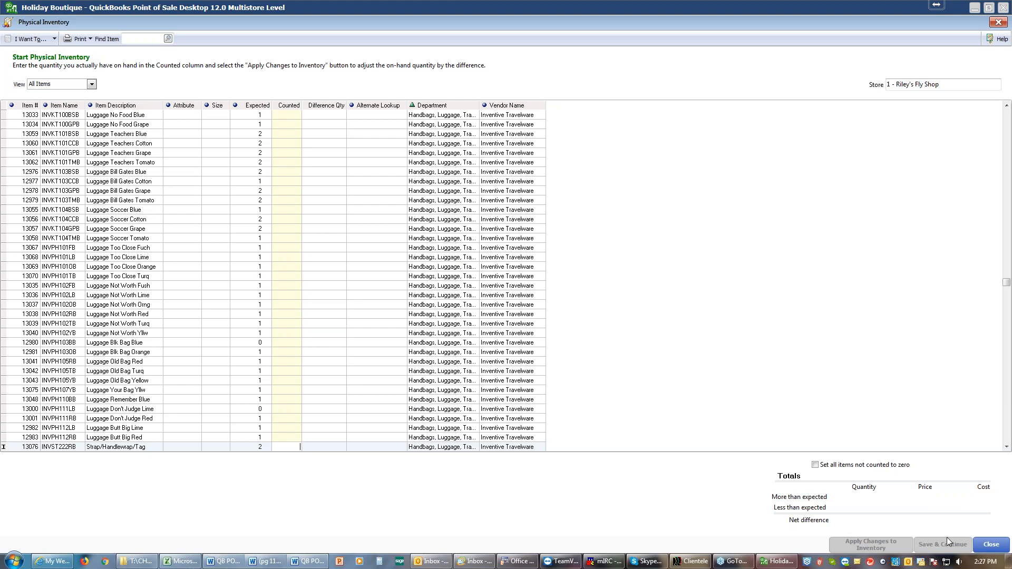
{"action": "left_click", "coordinate": [988, 544]}
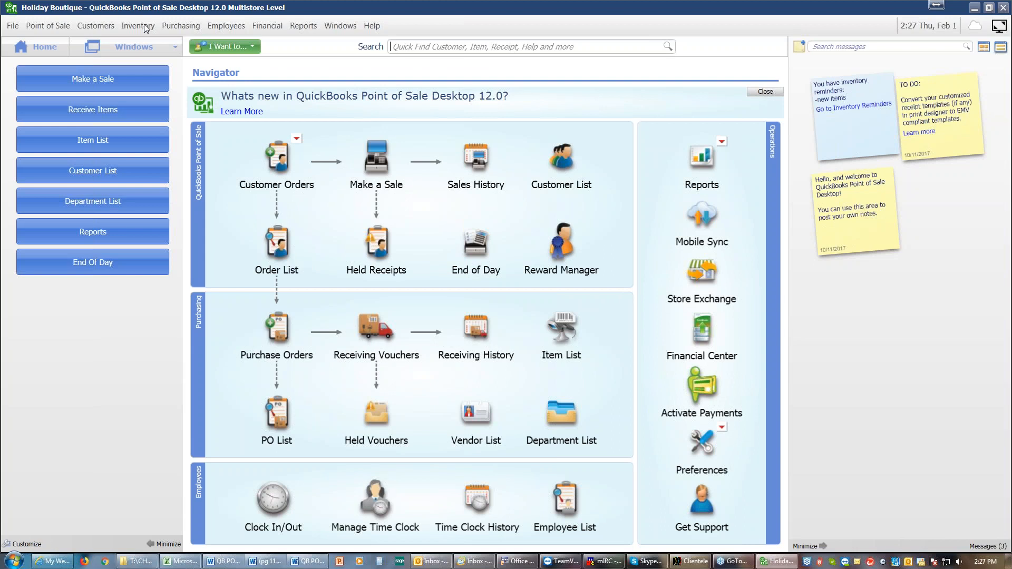
Run the Quantity Detail adjustments report and expand the physical inventory memo to show its adjusted items
{"action": "left_click", "coordinate": [310, 29]}
{"action": "mouse_move", "coordinate": [335, 163]}
{"action": "mouse_move", "coordinate": [340, 139]}
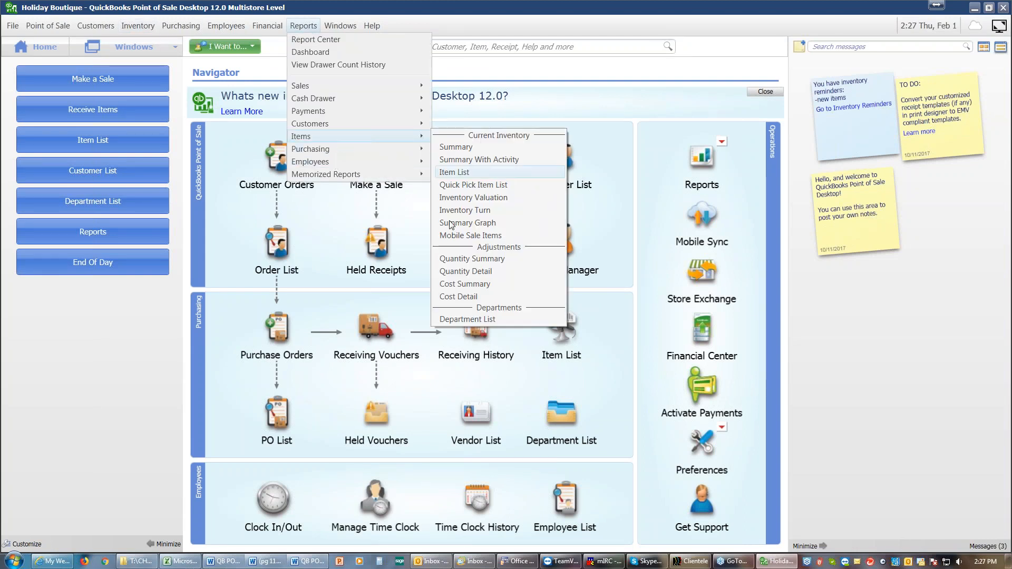
{"action": "left_click", "coordinate": [470, 271]}
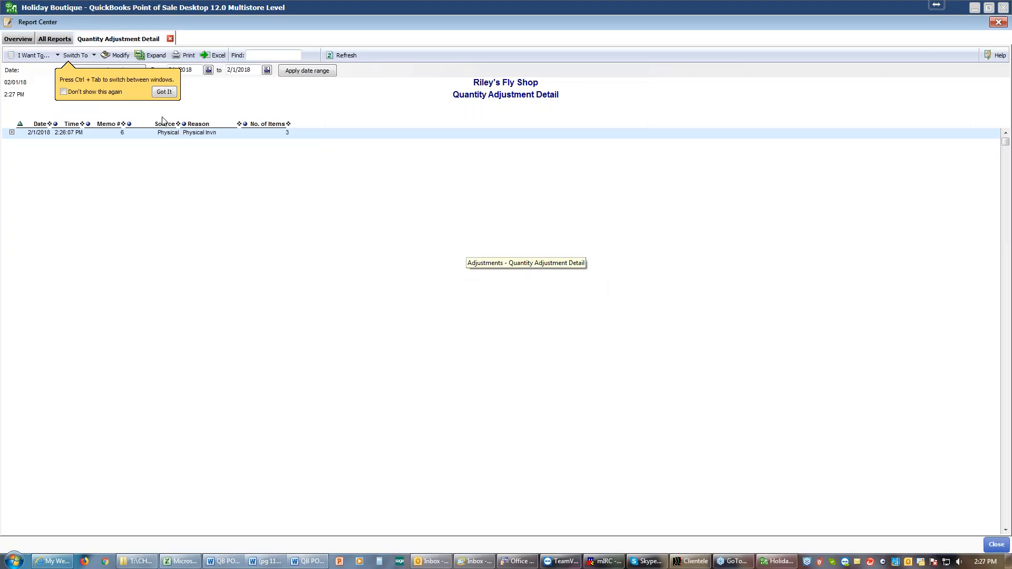
{"action": "left_click", "coordinate": [163, 89]}
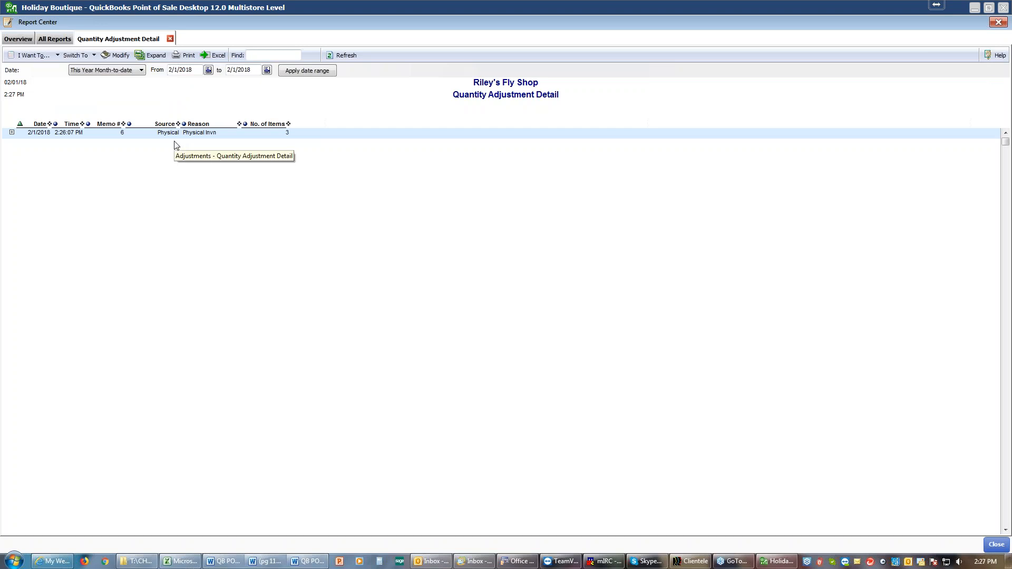
{"action": "left_click", "coordinate": [12, 133]}
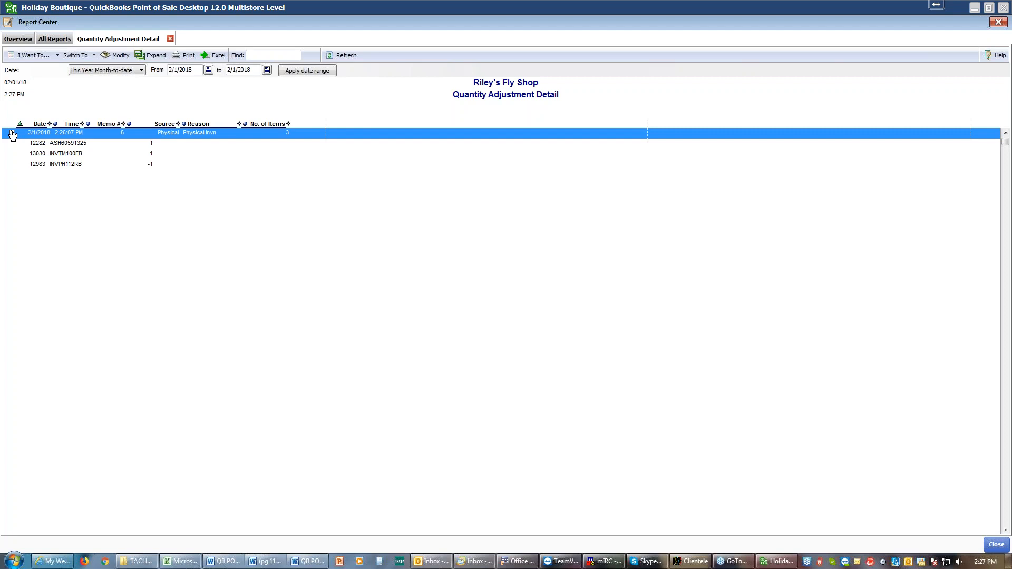
{"action": "left_click", "coordinate": [306, 165]}
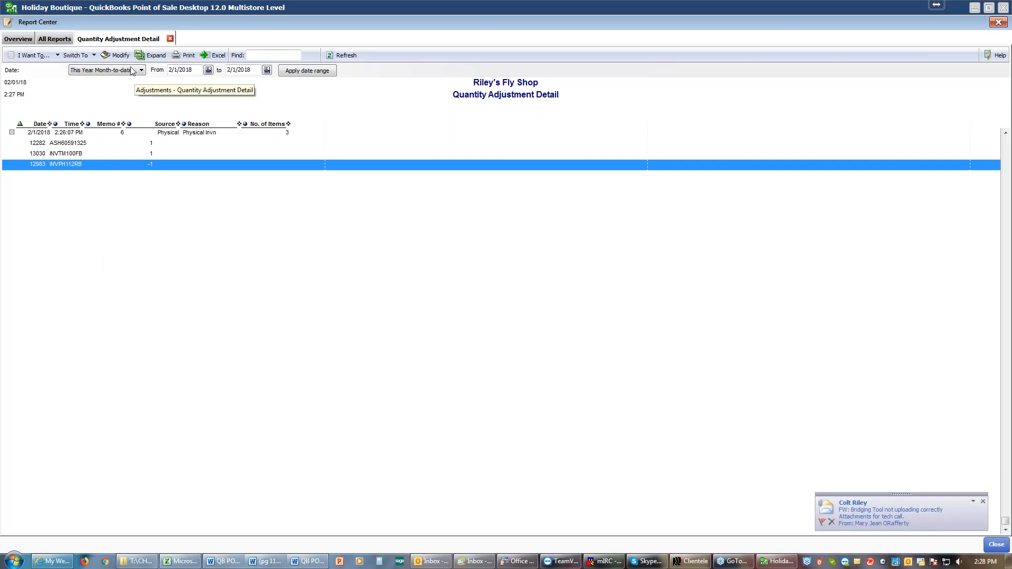
Modify the Quantity Adjustment Detail report to include the Value Change column, and rerun it
{"action": "left_click", "coordinate": [119, 55]}
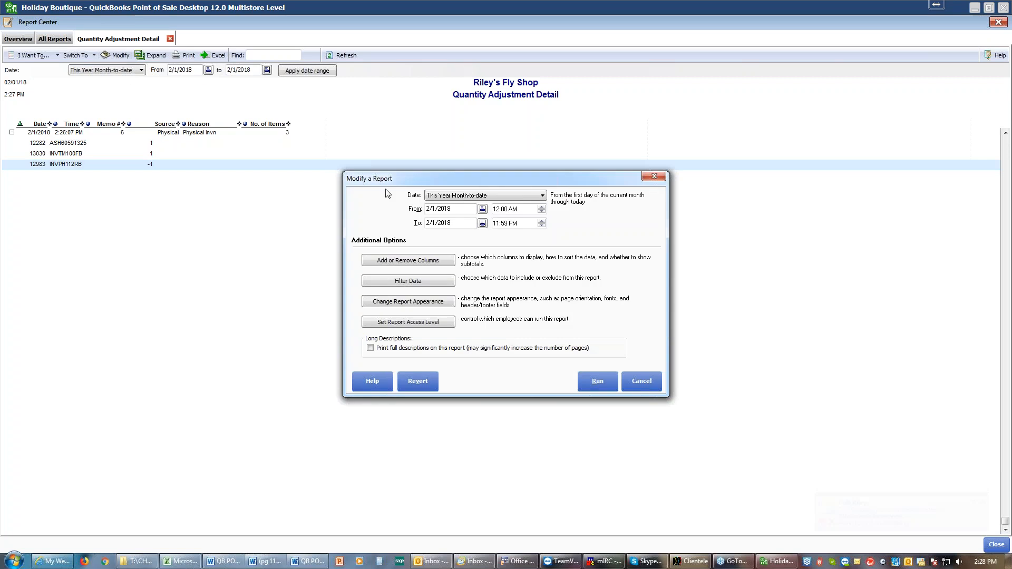
{"action": "left_click", "coordinate": [415, 264]}
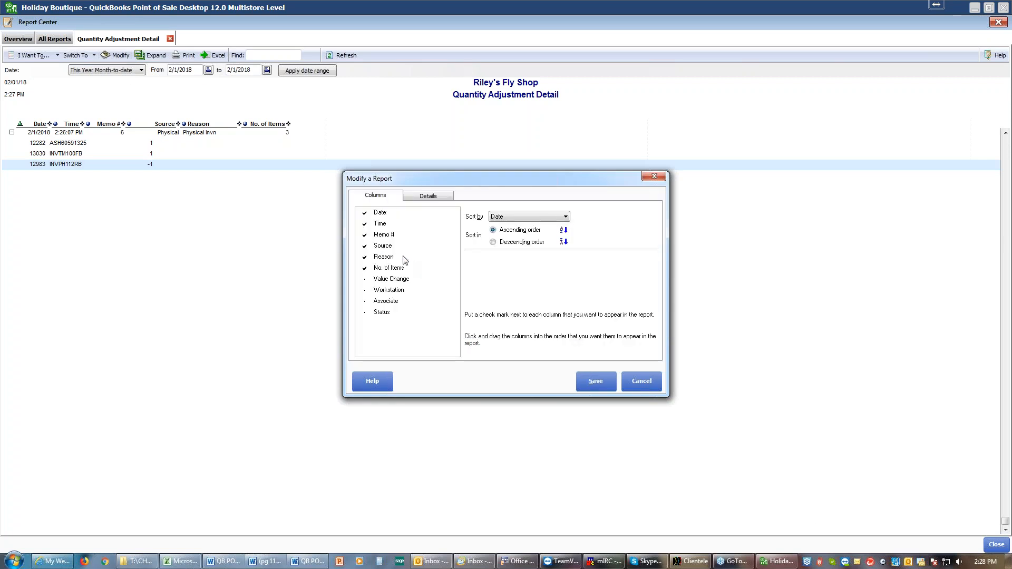
{"action": "left_click", "coordinate": [368, 279]}
{"action": "left_click", "coordinate": [593, 384]}
{"action": "left_click", "coordinate": [596, 382]}
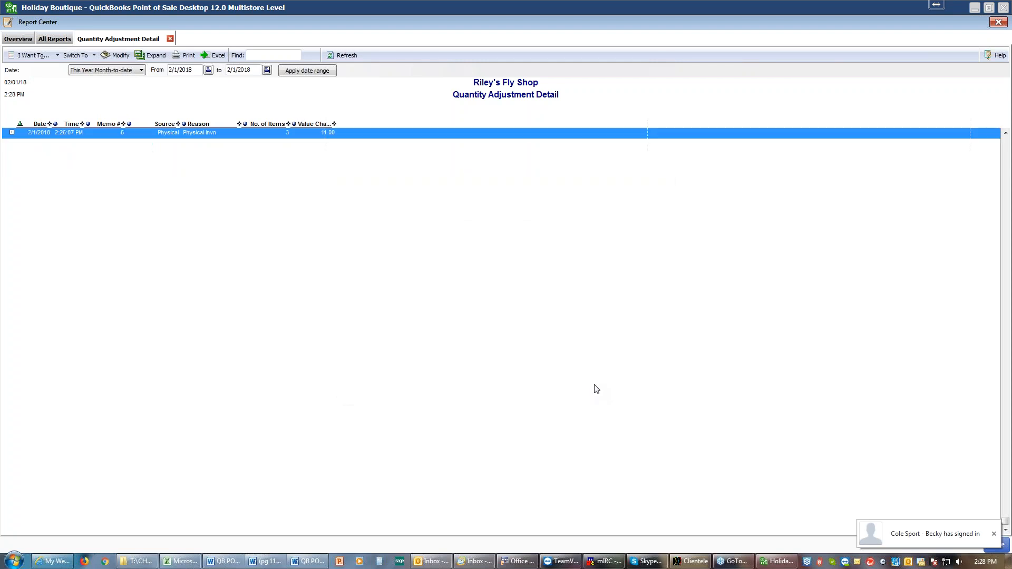